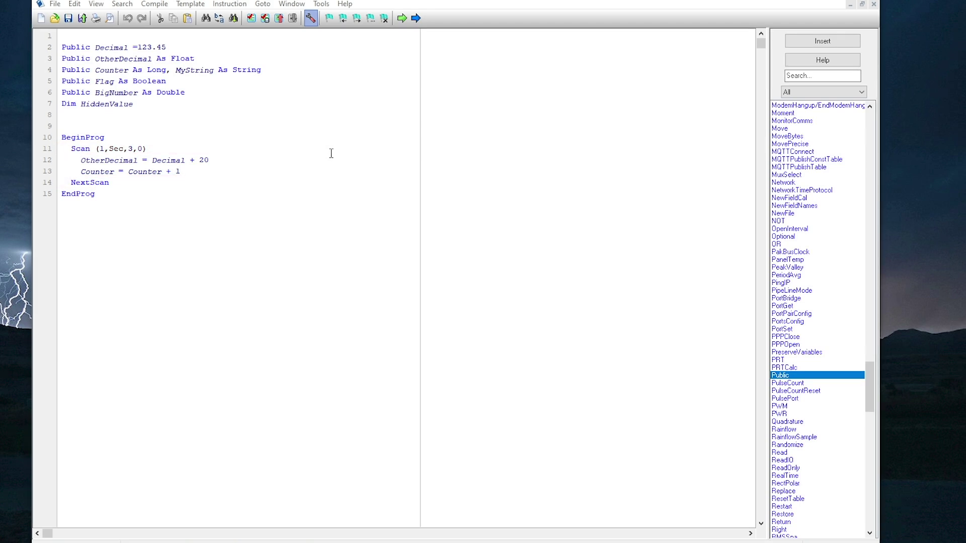
Start saving the program as DataTables.CR1X by replacing the current file name
click(55, 5)
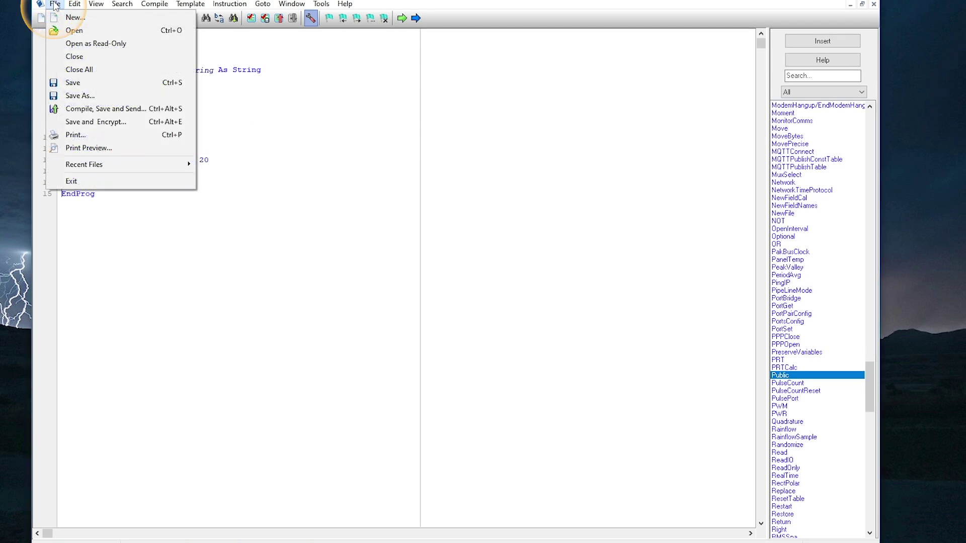
click(76, 95)
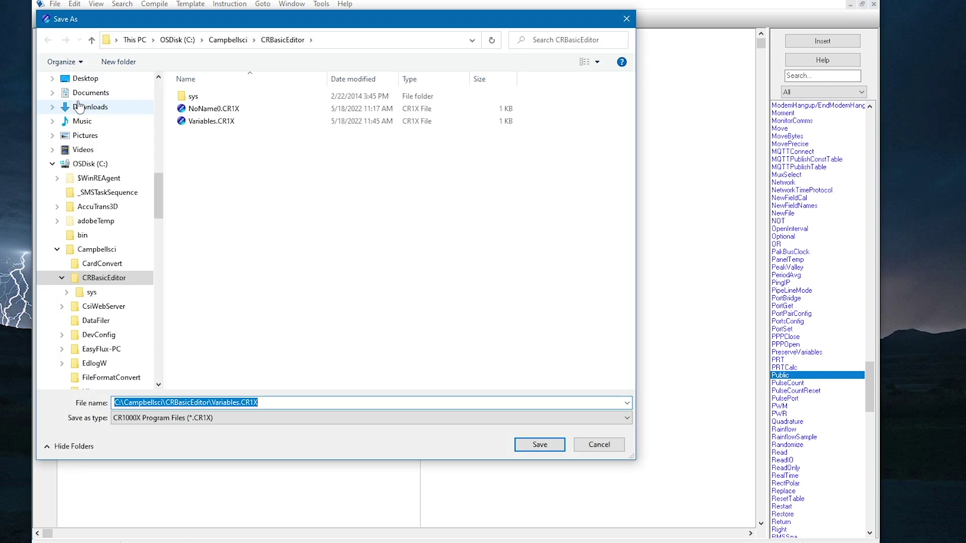
double_click(219, 402)
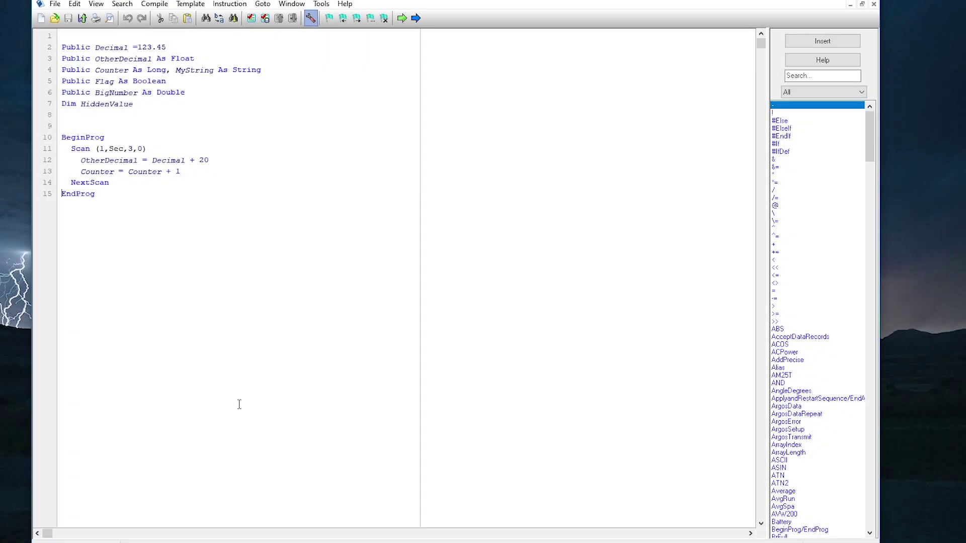
Filter instructions to Data Tables/Output Processing and insert a blank line above BeginProg
click(860, 92)
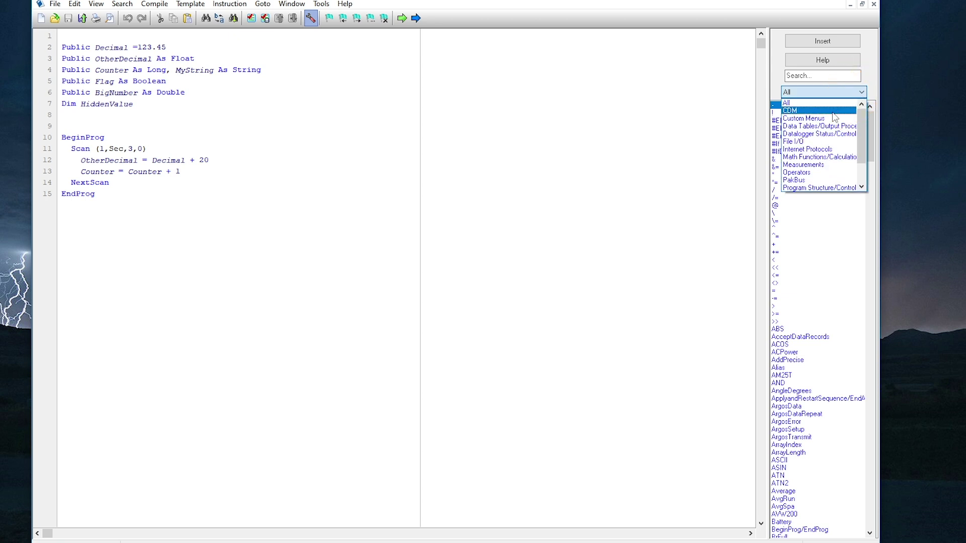
click(818, 126)
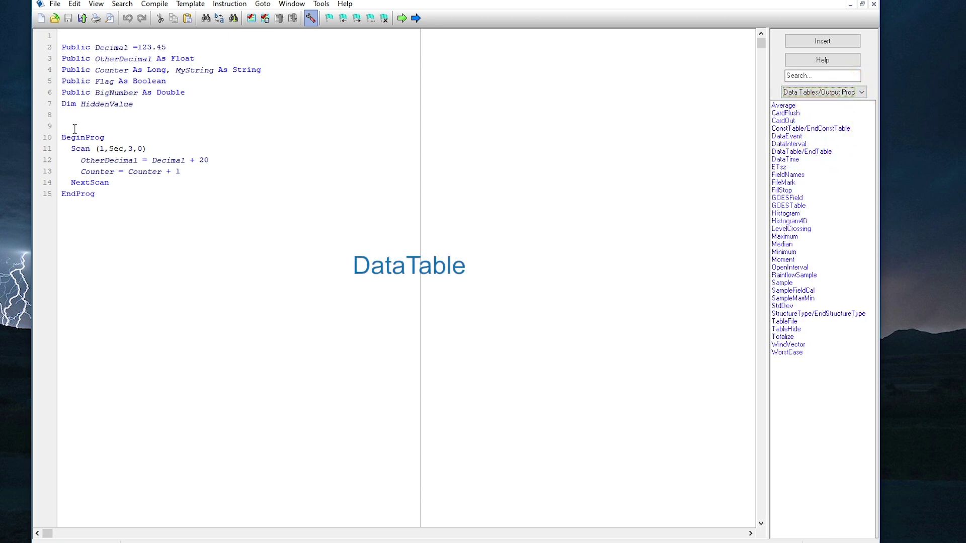
click(67, 115)
key(Return)
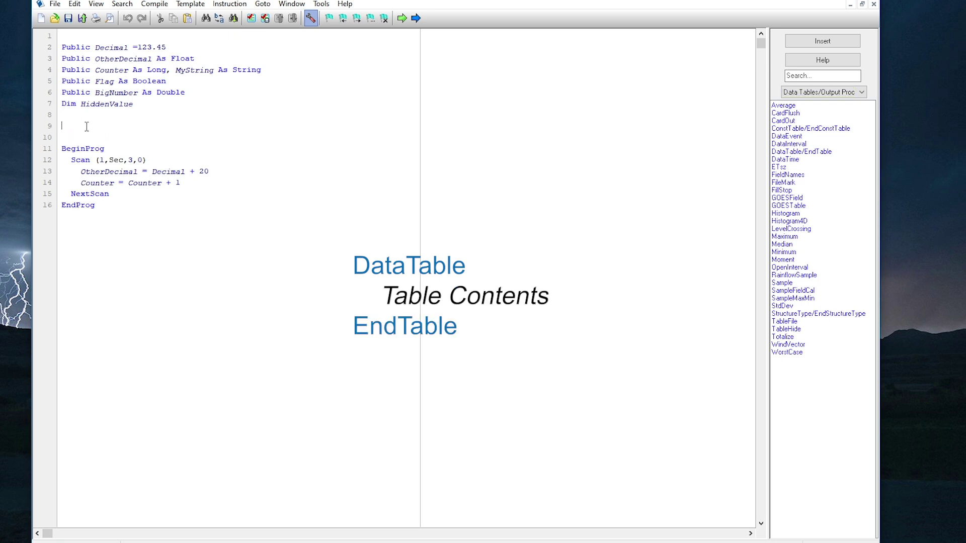
click(801, 152)
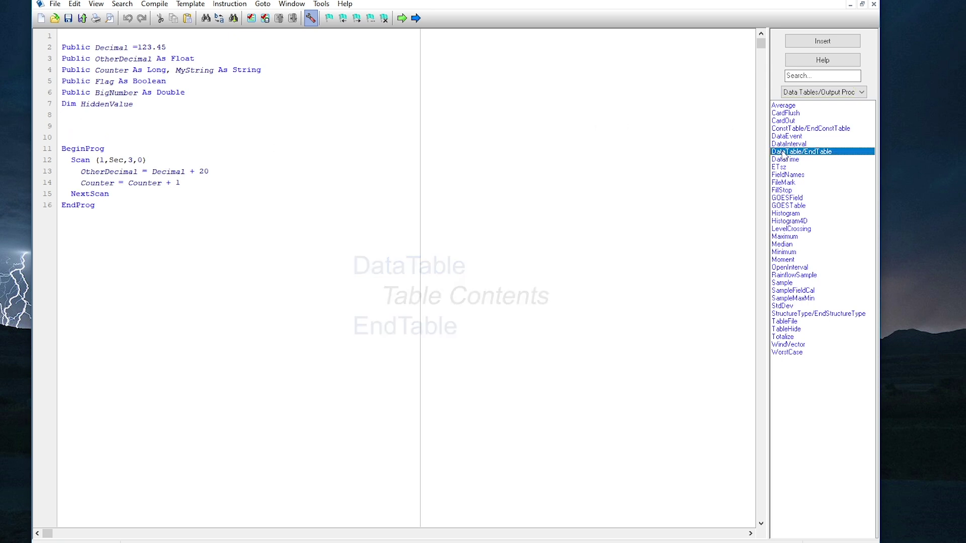
Open the DataTable parameters and select the default table name for replacement with FiveMin
click(822, 41)
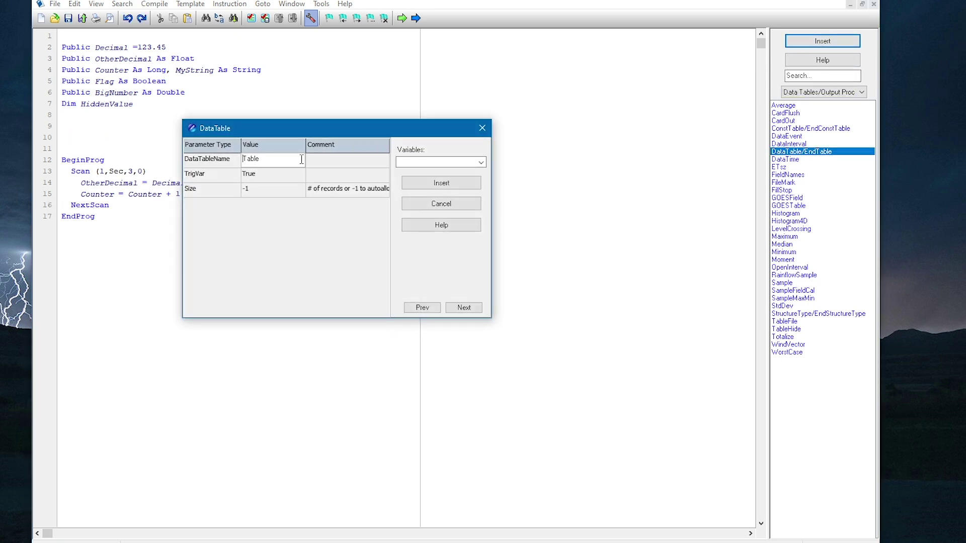
drag(269, 160, 240, 159)
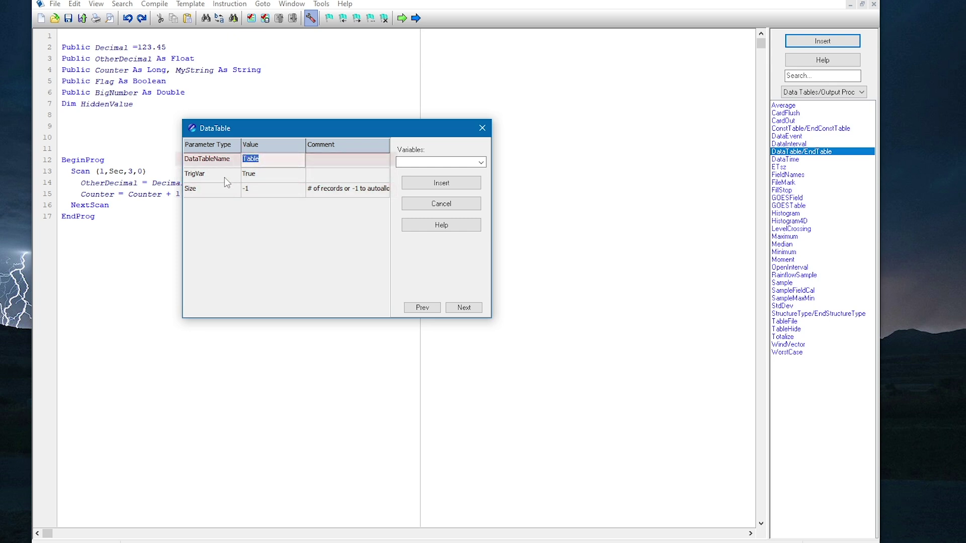
text(FiveMin,True,-1 ))
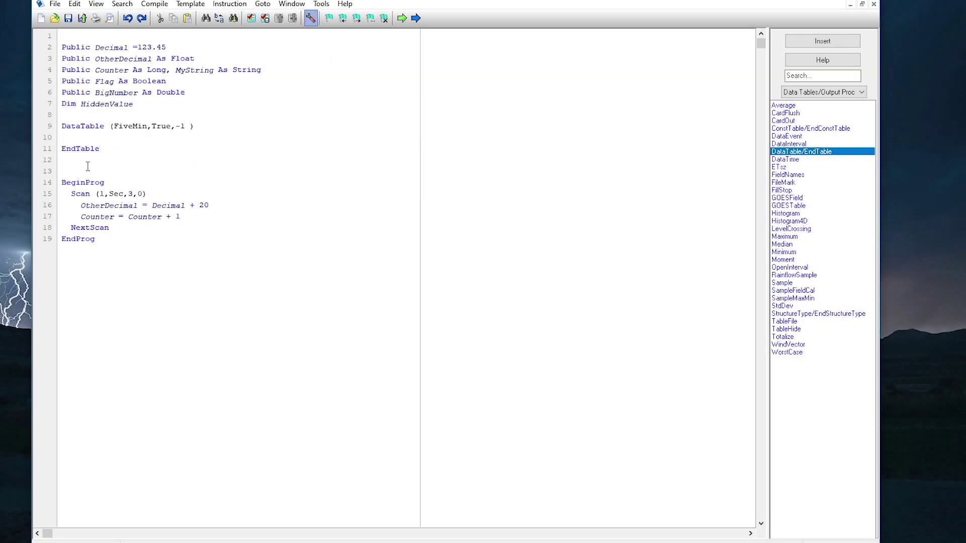
Insert a DataInterval line with interval 5 and units Min into FiveMin
click(784, 143)
click(822, 59)
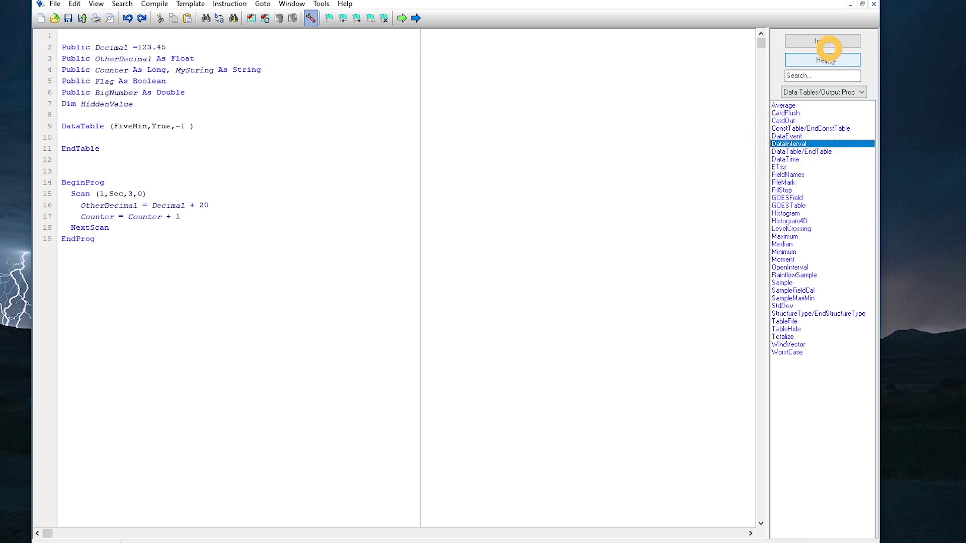
click(822, 41)
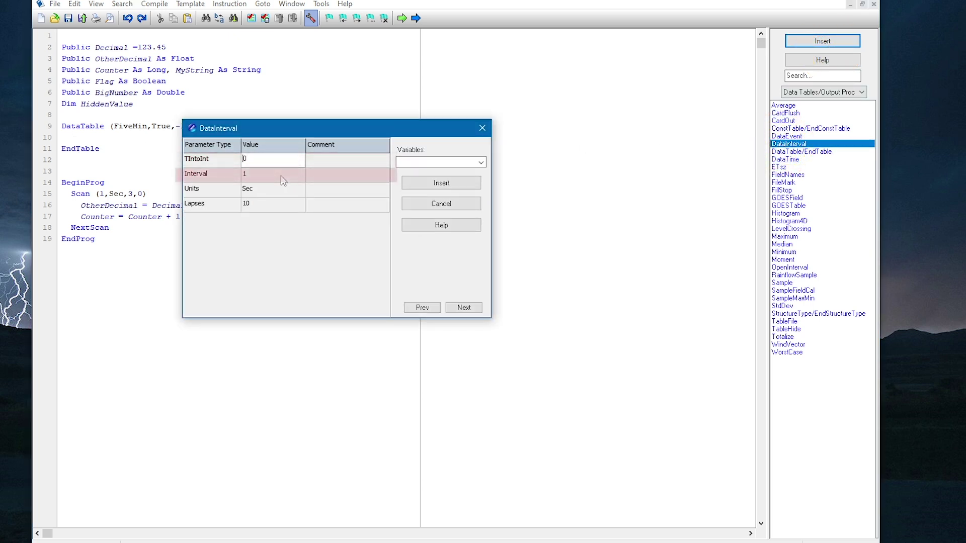
double_click(263, 175)
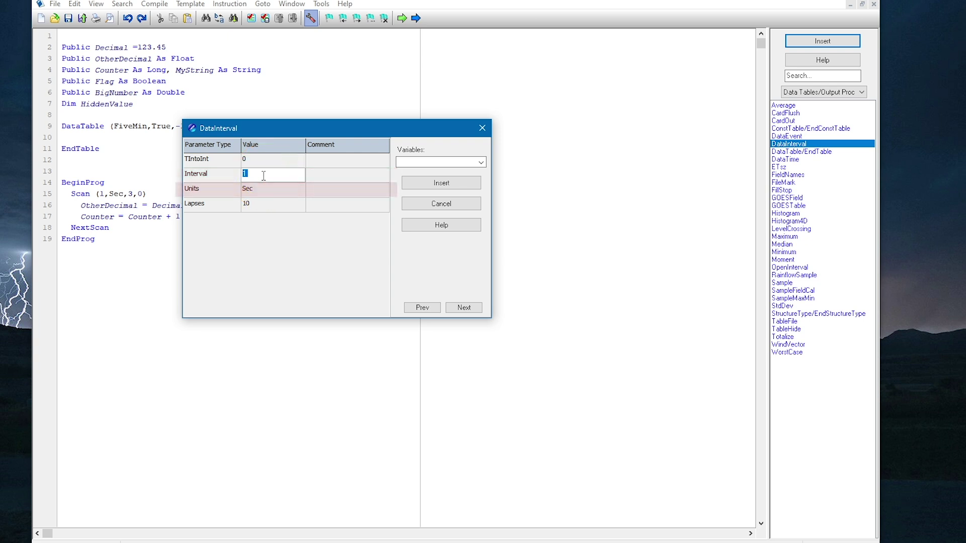
text(5)
click(249, 187)
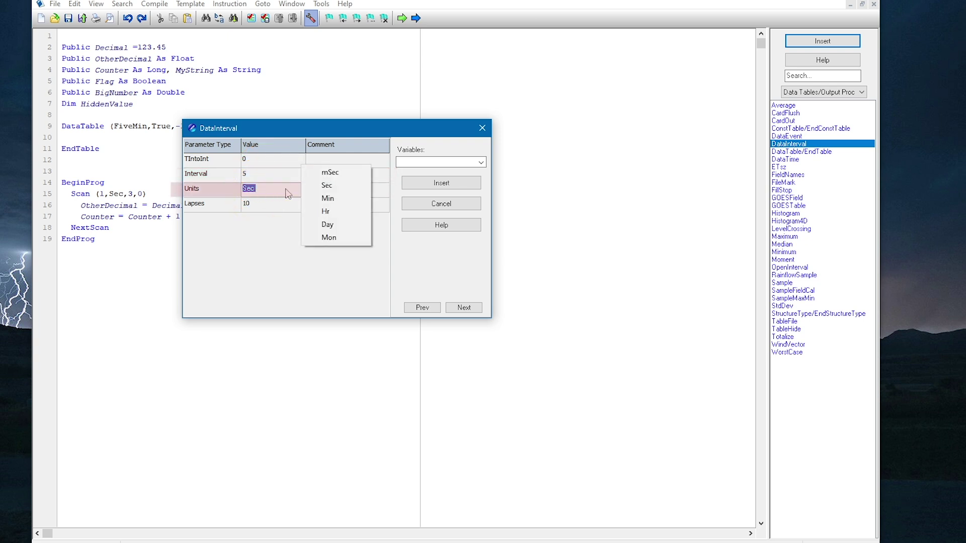
click(327, 197)
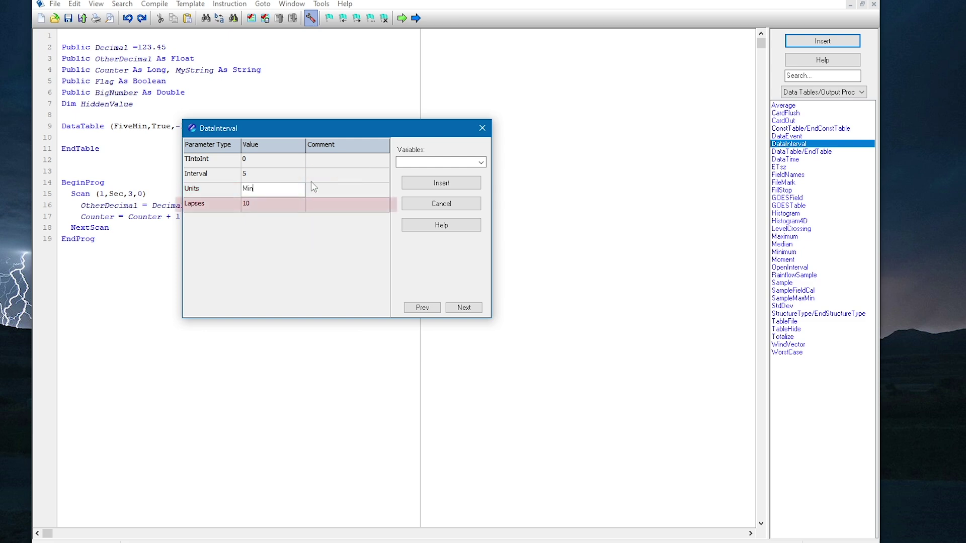
click(441, 183)
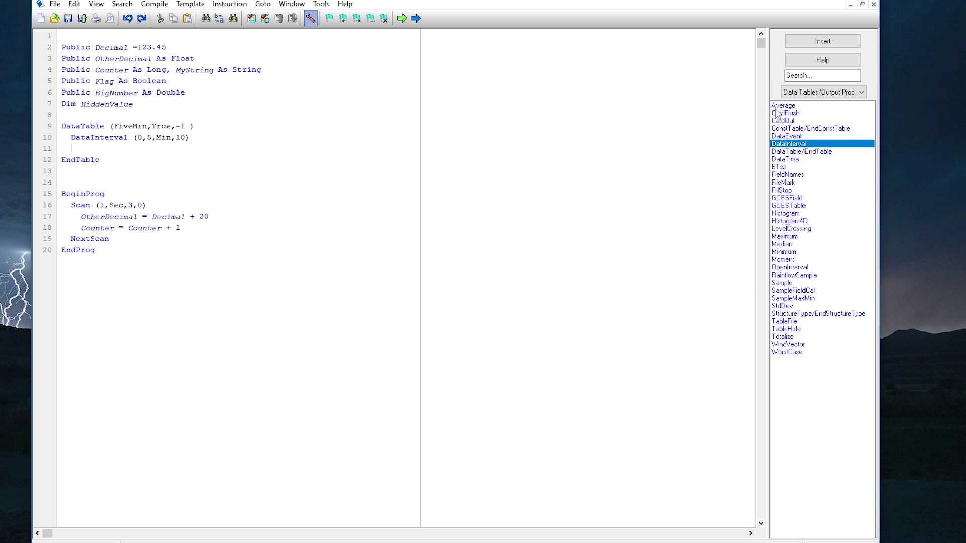
Insert an Average of Decimal stored as IEEE4 into the FiveMin table
click(783, 106)
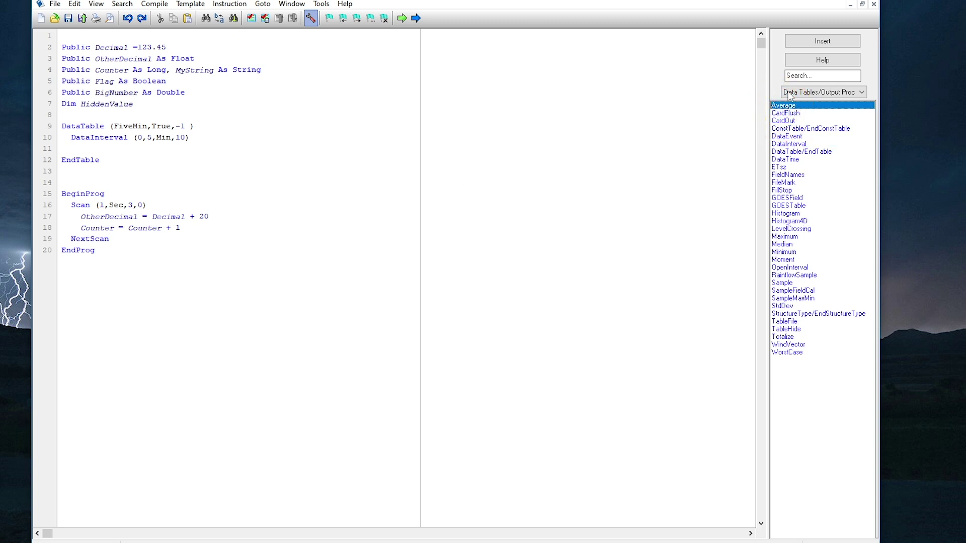
click(822, 41)
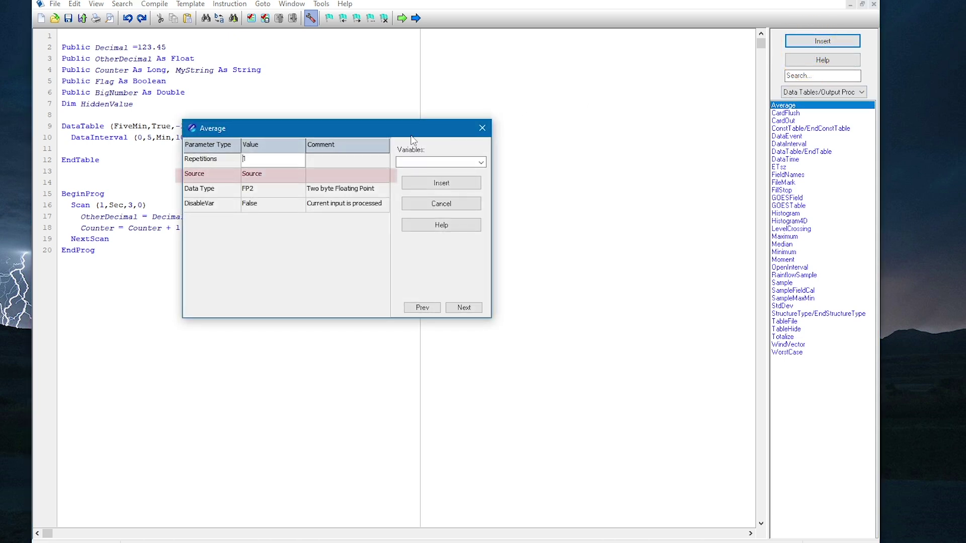
click(257, 173)
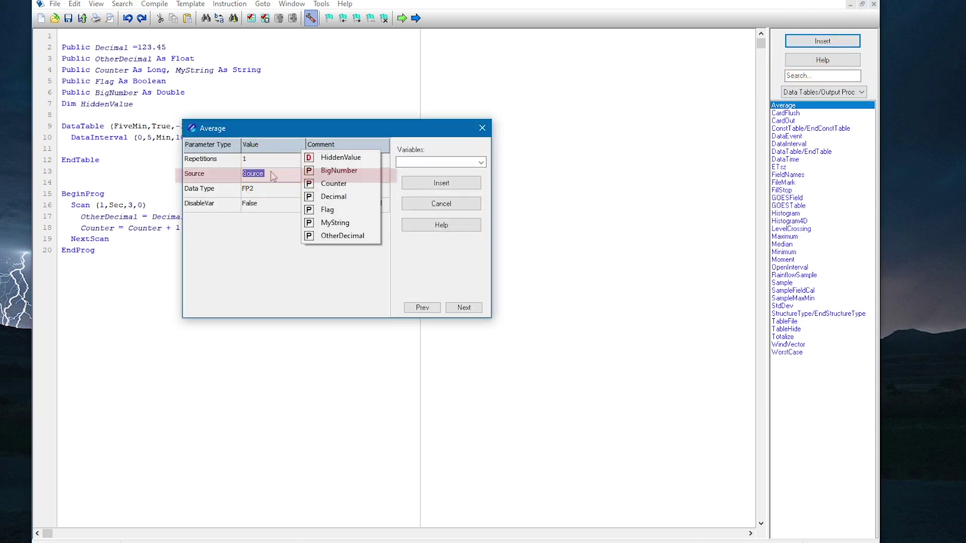
click(321, 194)
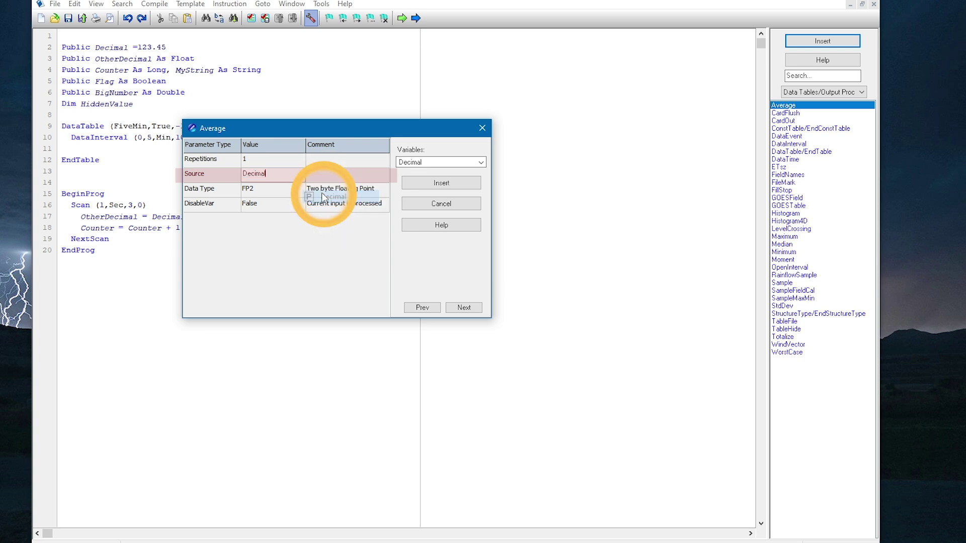
click(285, 189)
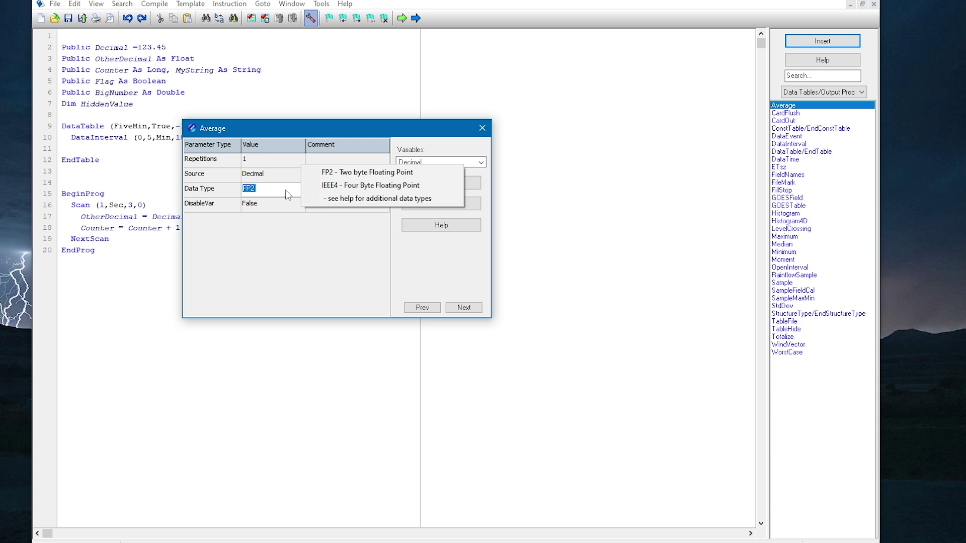
click(325, 186)
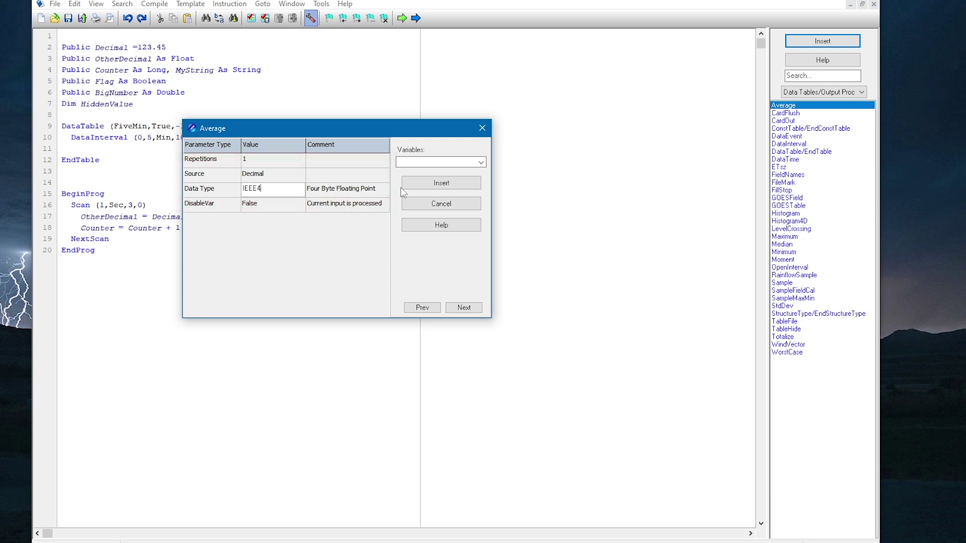
click(440, 183)
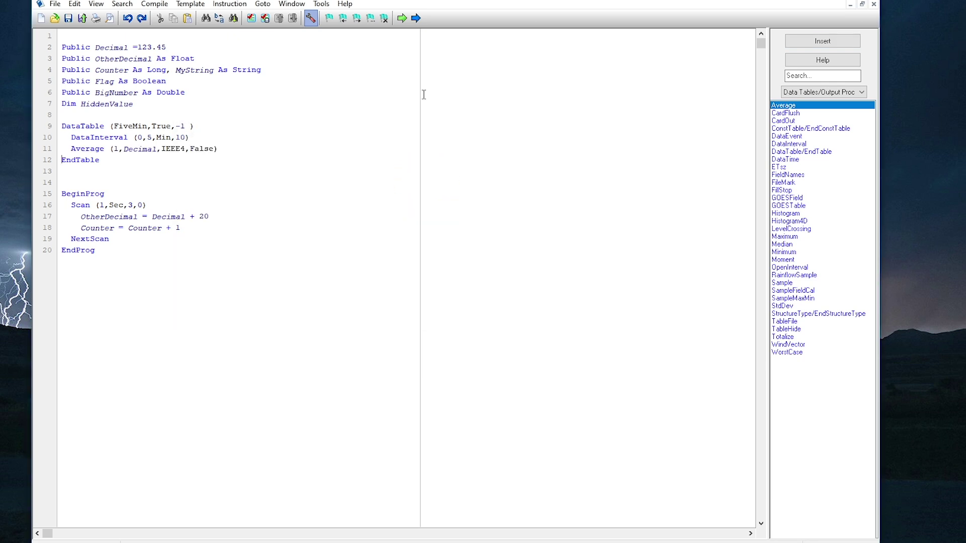
Compile to see the FiveMin never-called warning, and start a new line after Counter
click(250, 18)
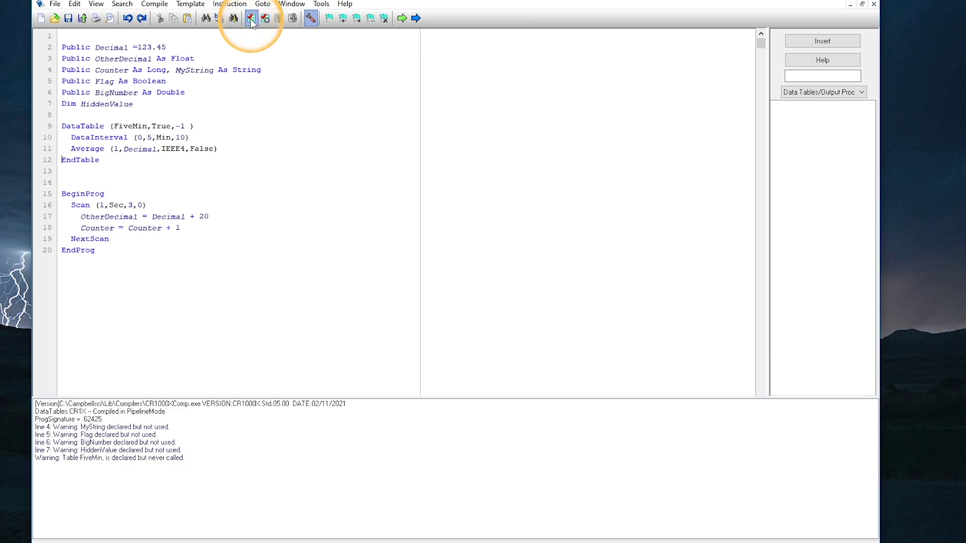
click(114, 458)
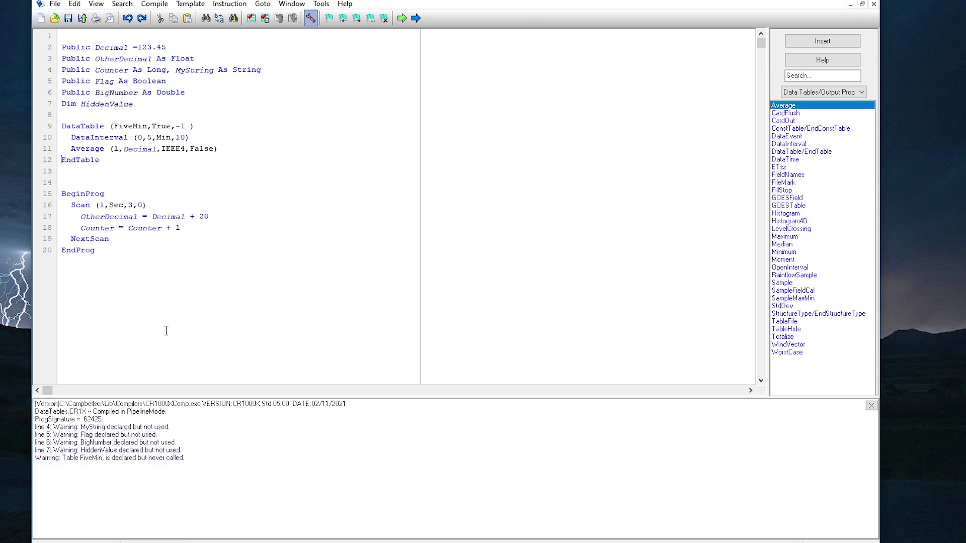
click(190, 228)
key(Return)
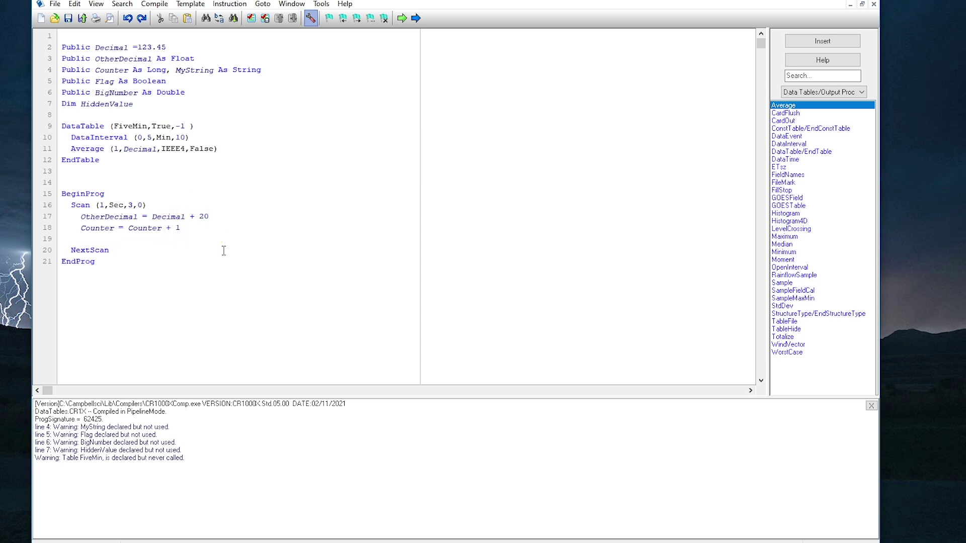
text(CallTable)
Insert a CallTable FiveMin line, choosing FiveMin from Table Names
right_click(101, 239)
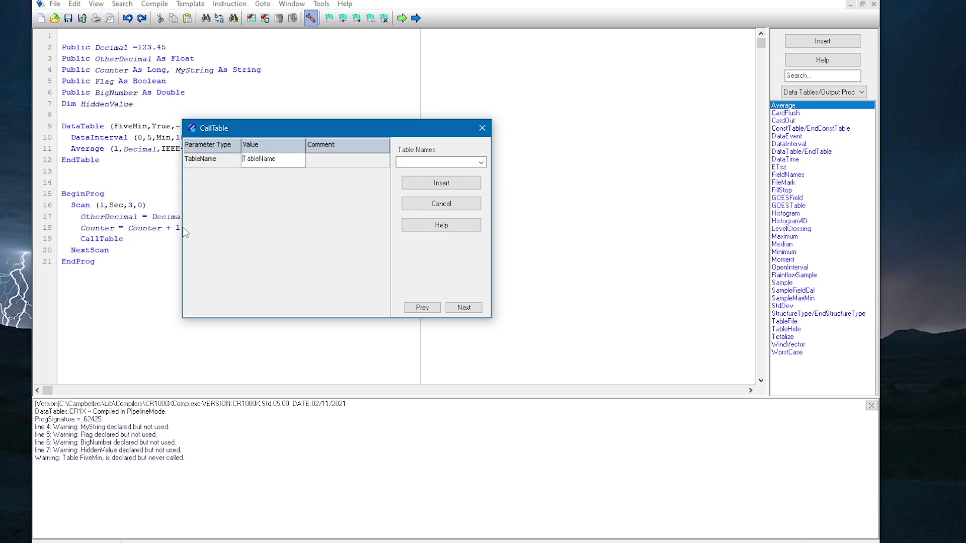
click(259, 160)
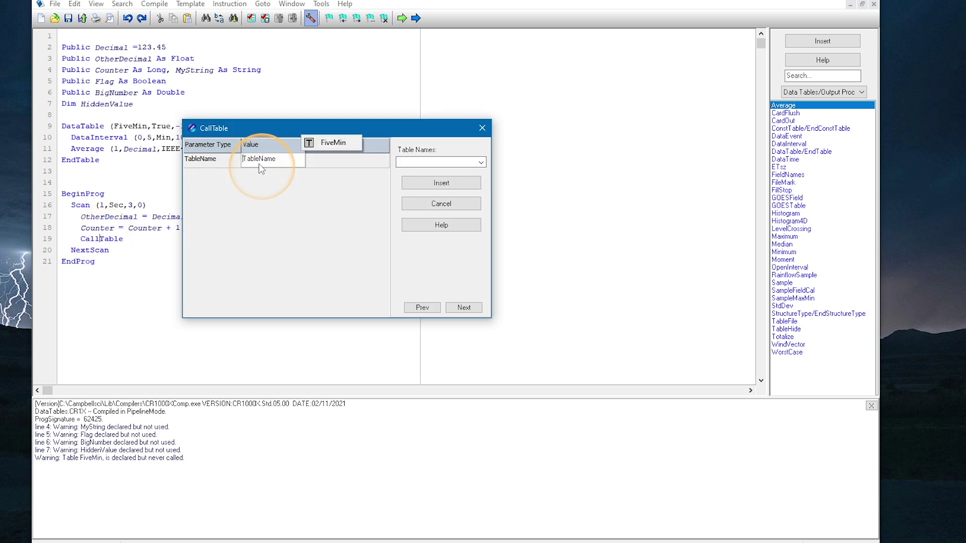
click(333, 143)
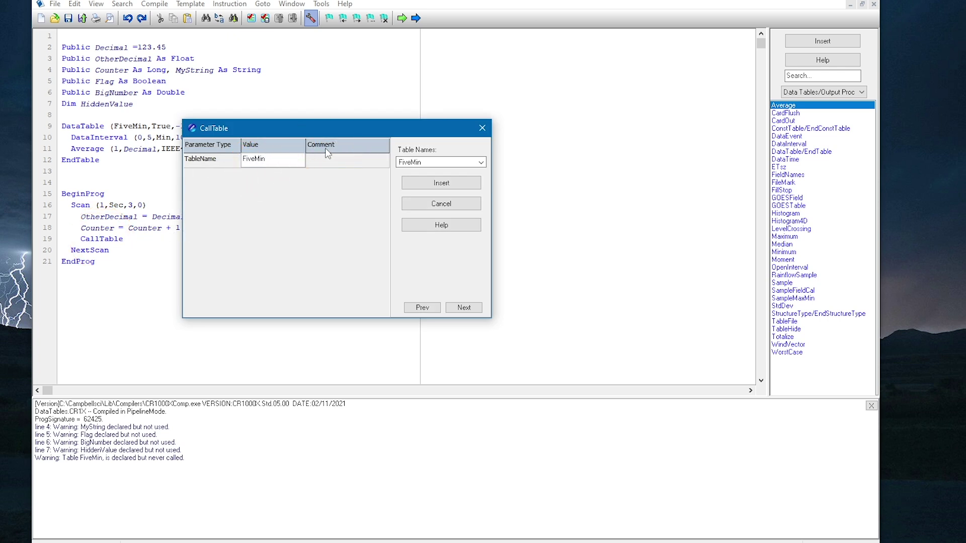
click(441, 183)
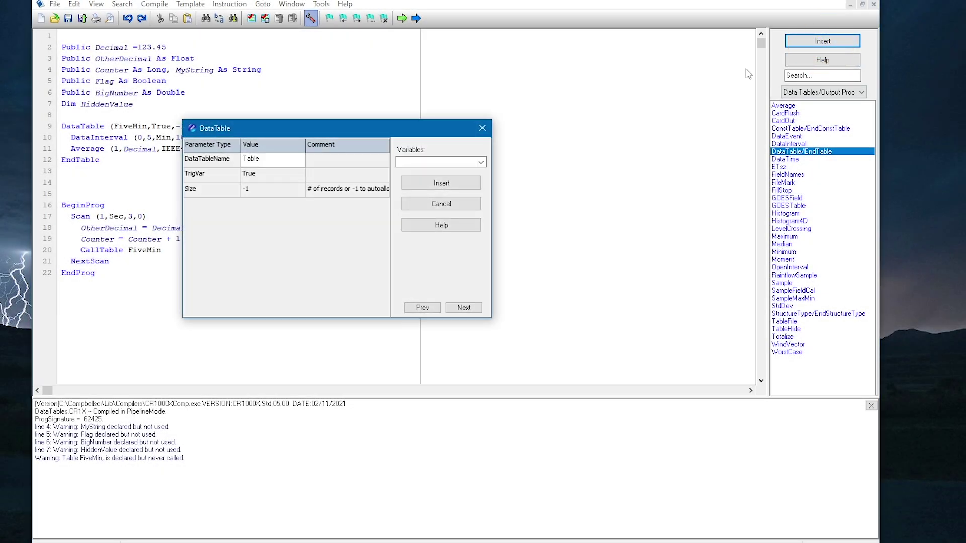
Insert the NightlyMinimum table and set its DataInterval to 24 Hr, 12-hour offset
double_click(256, 158)
text(Nightly)
text(Minimum)
click(440, 183)
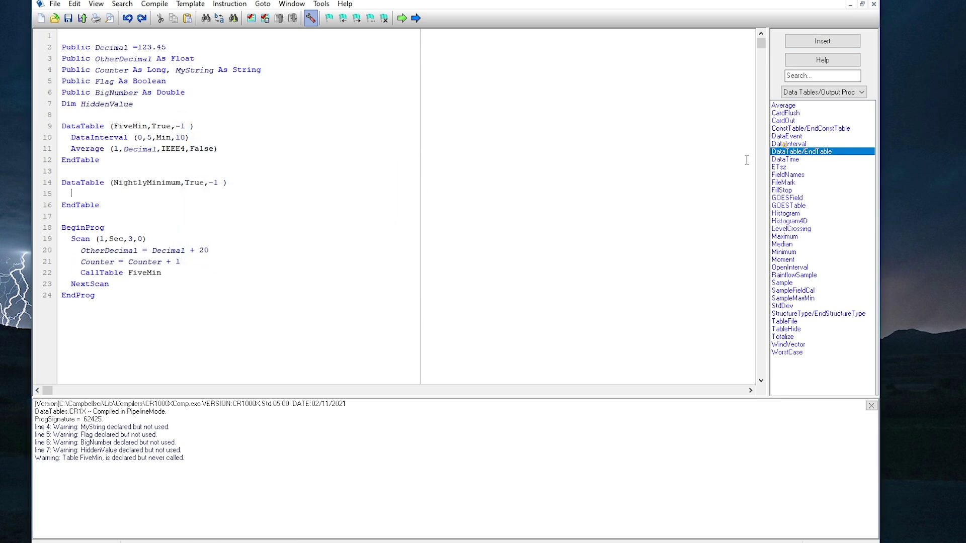
click(788, 144)
click(822, 41)
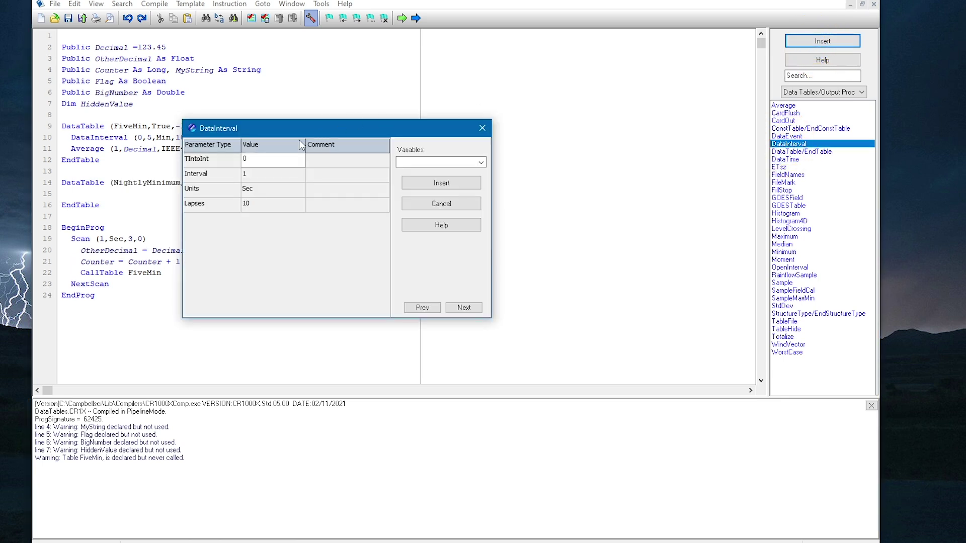
click(251, 179)
text(24)
click(249, 189)
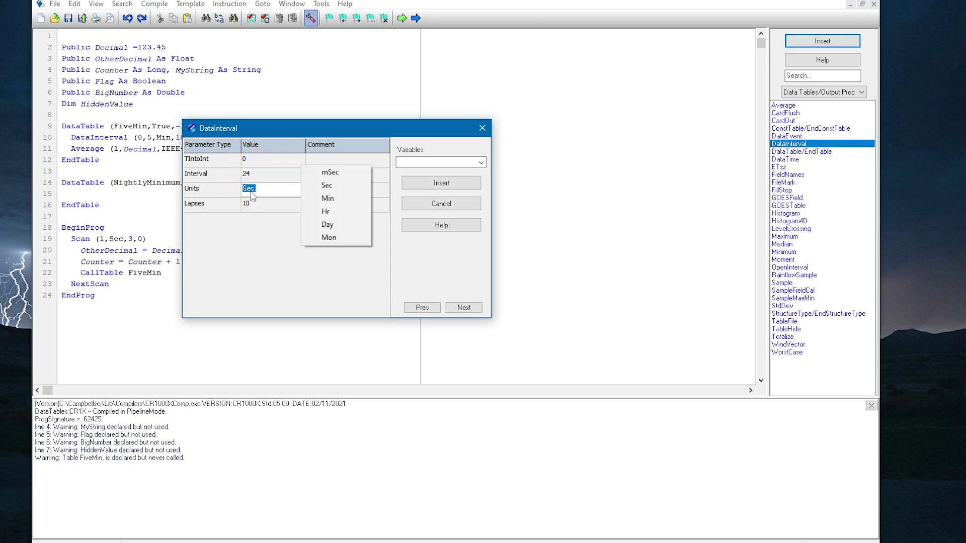
click(317, 213)
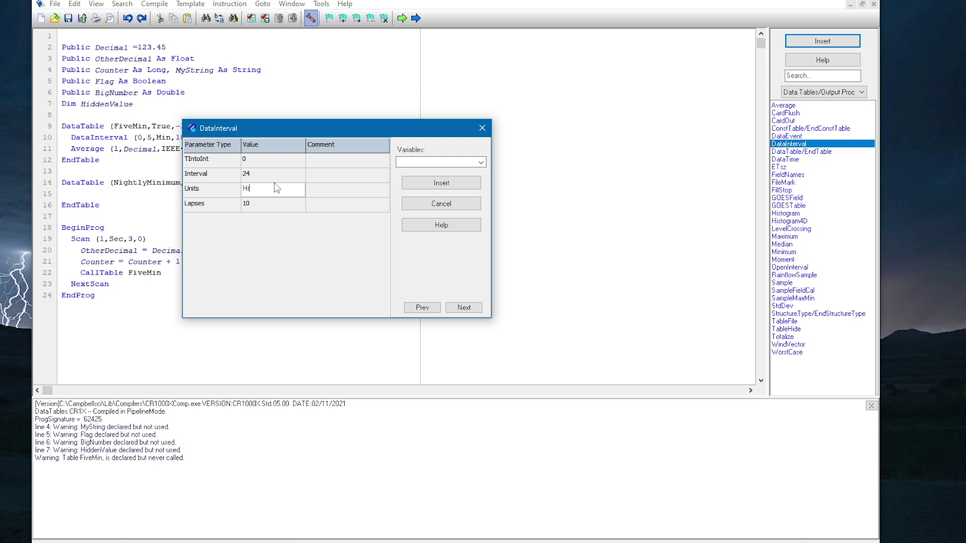
click(245, 159)
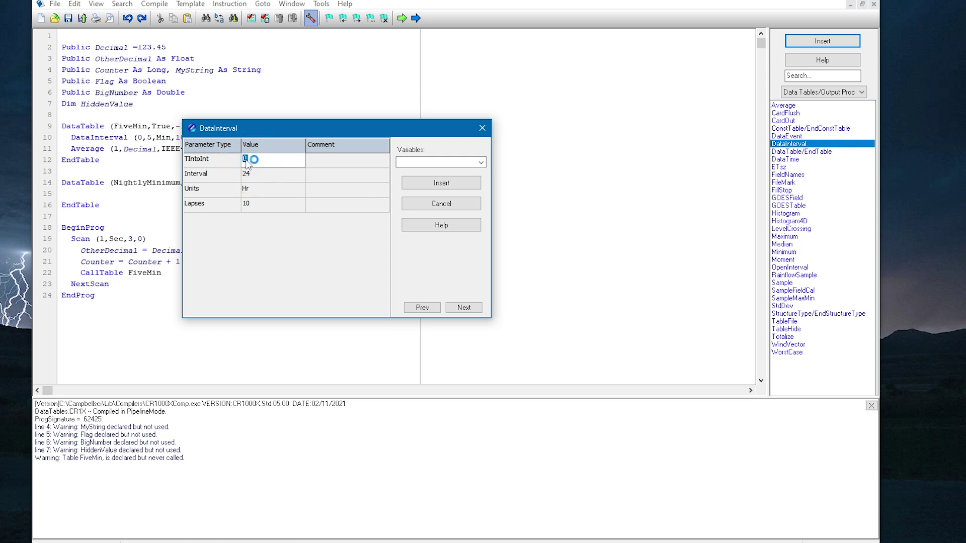
text(12)
click(301, 225)
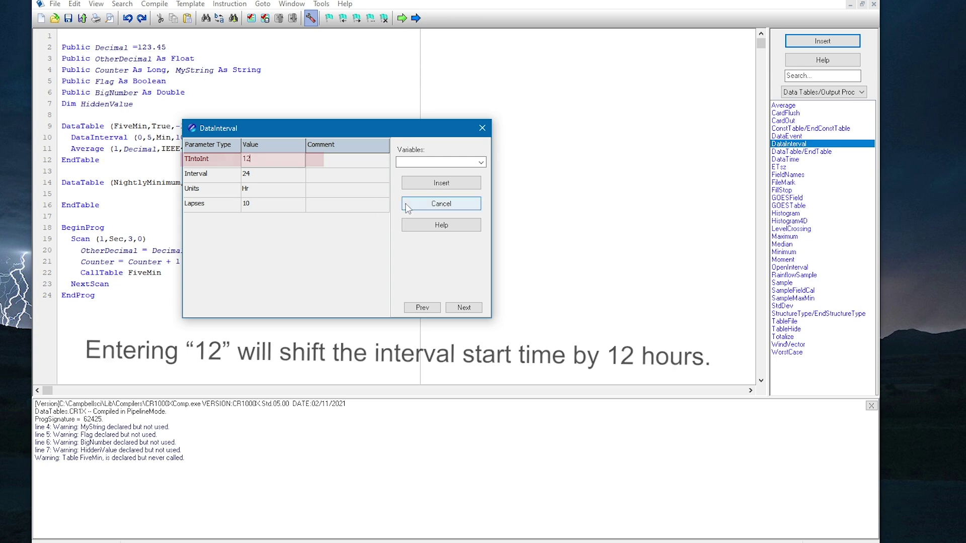
Add the DataInterval line, then insert Minimum of OtherDecimal as IEEE4 with Time True
click(441, 183)
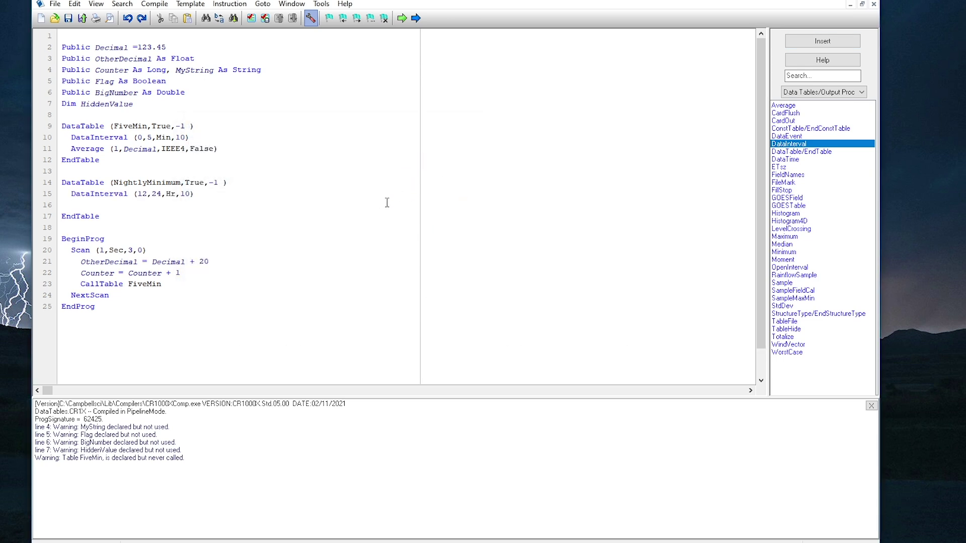
click(785, 252)
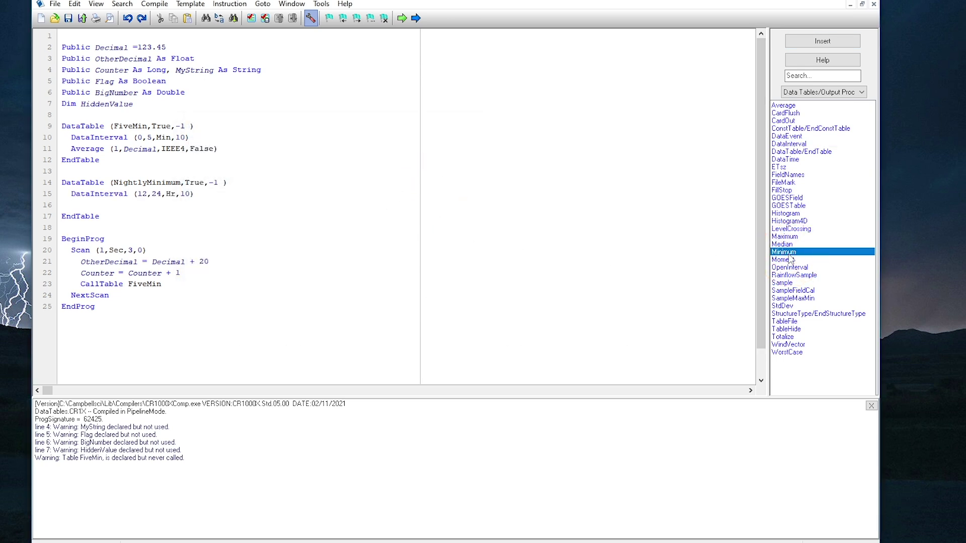
click(821, 41)
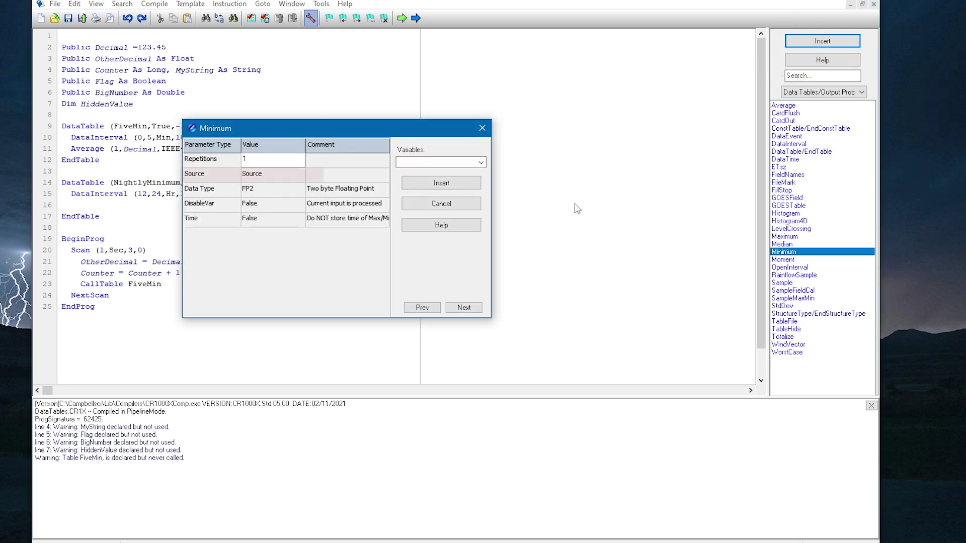
click(272, 174)
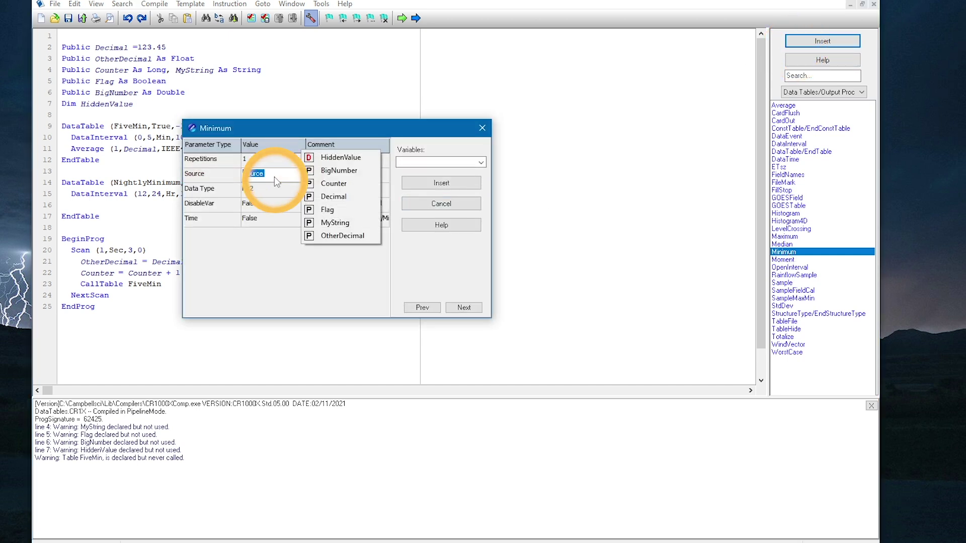
click(342, 235)
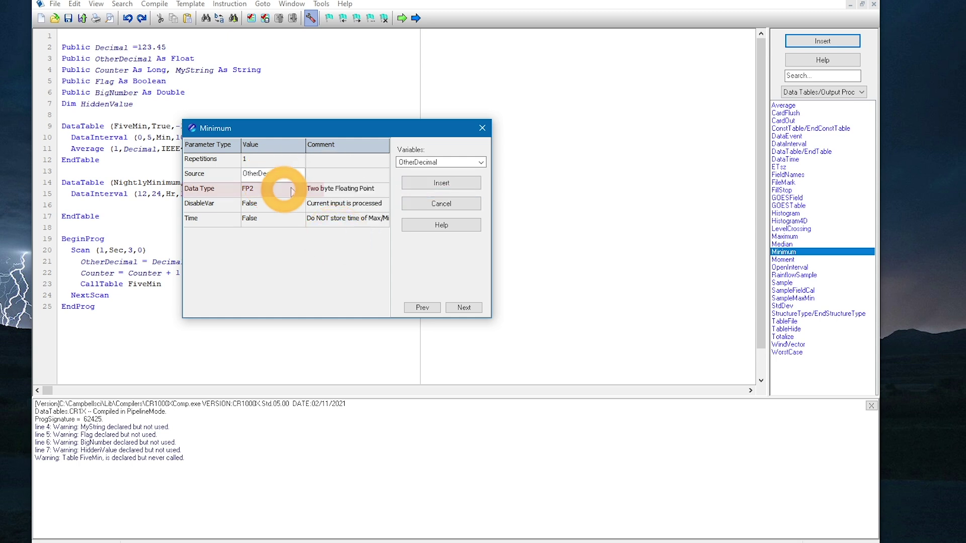
click(272, 188)
click(323, 186)
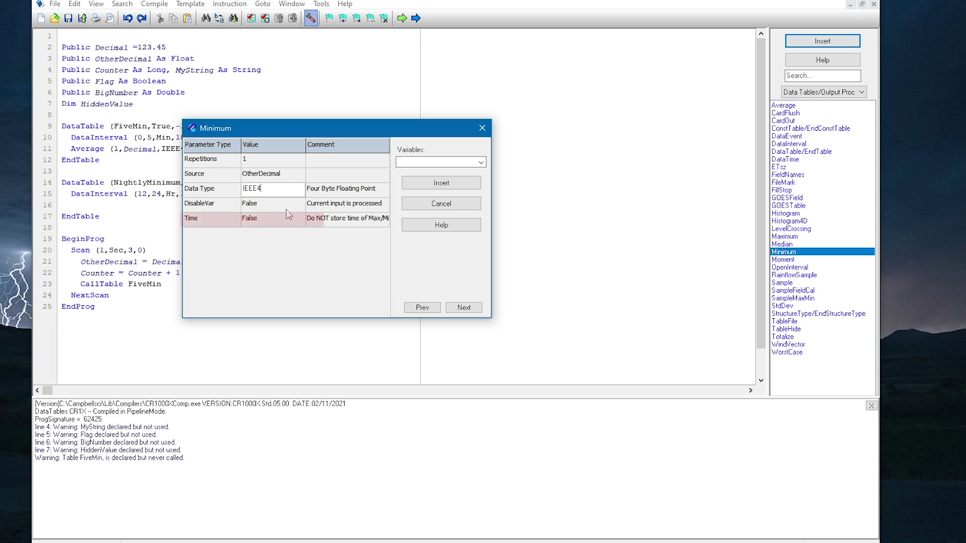
click(271, 220)
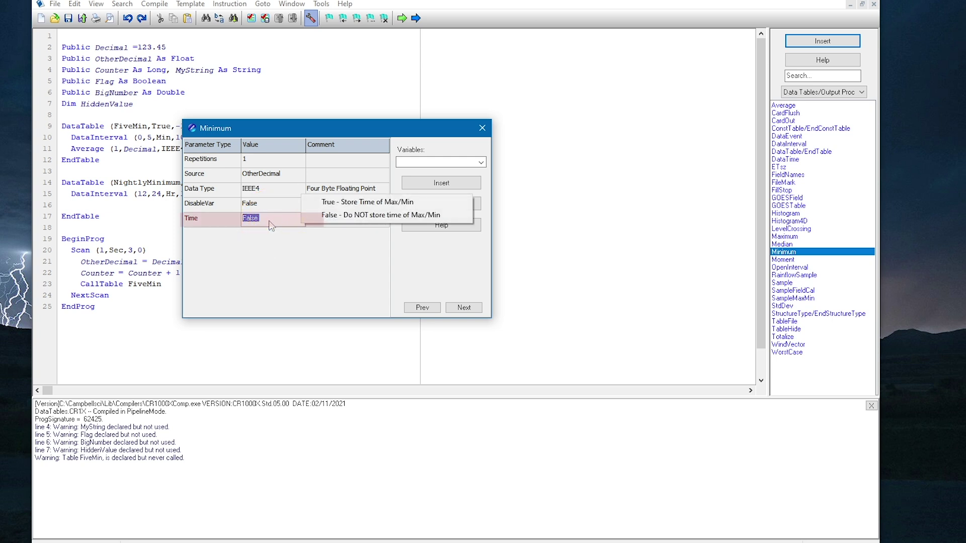
click(349, 202)
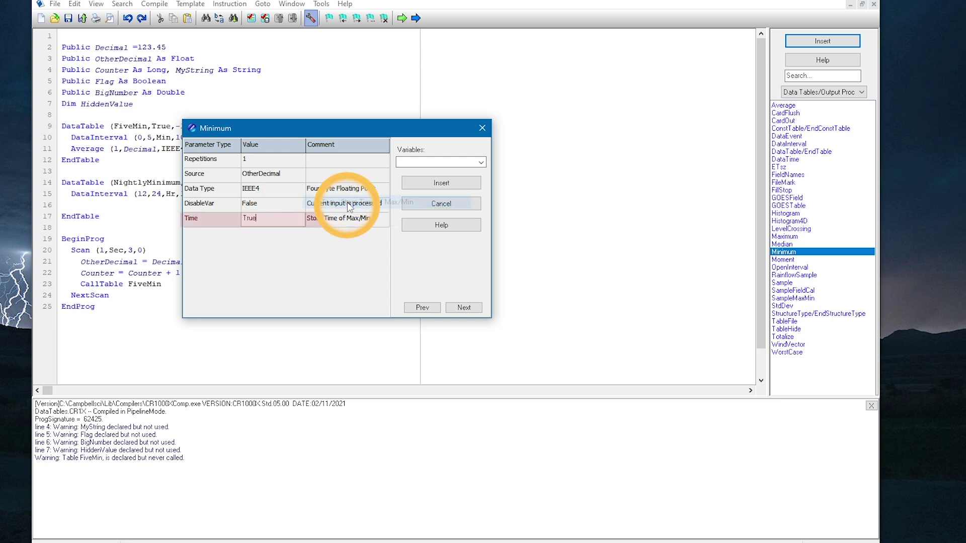
click(434, 185)
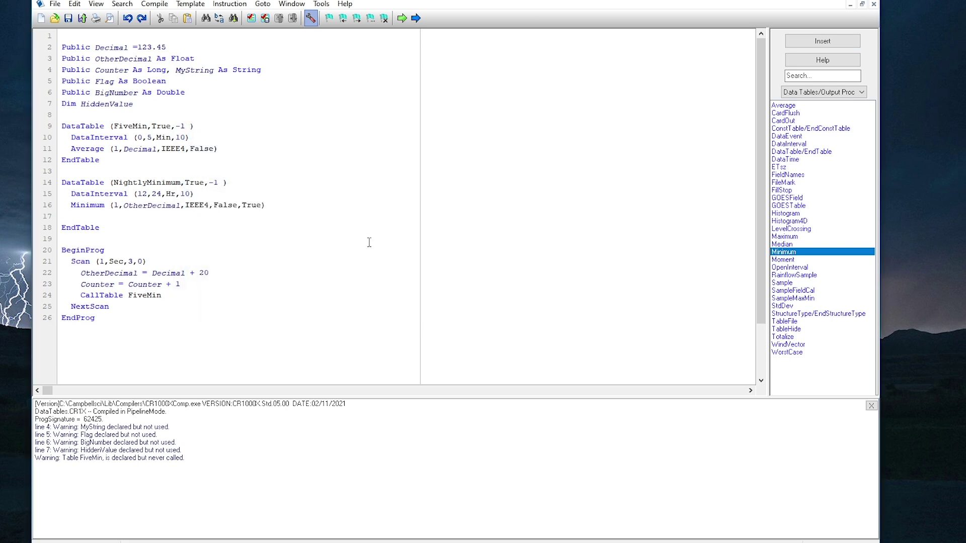
Compile, then add an empty line below CallTable FiveMin for the NightlyMinimum call
click(251, 19)
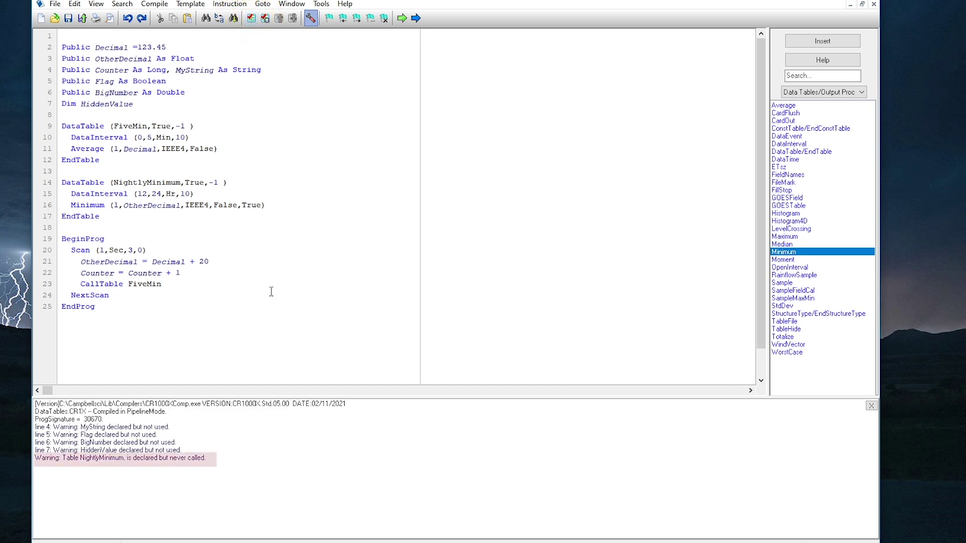
click(167, 284)
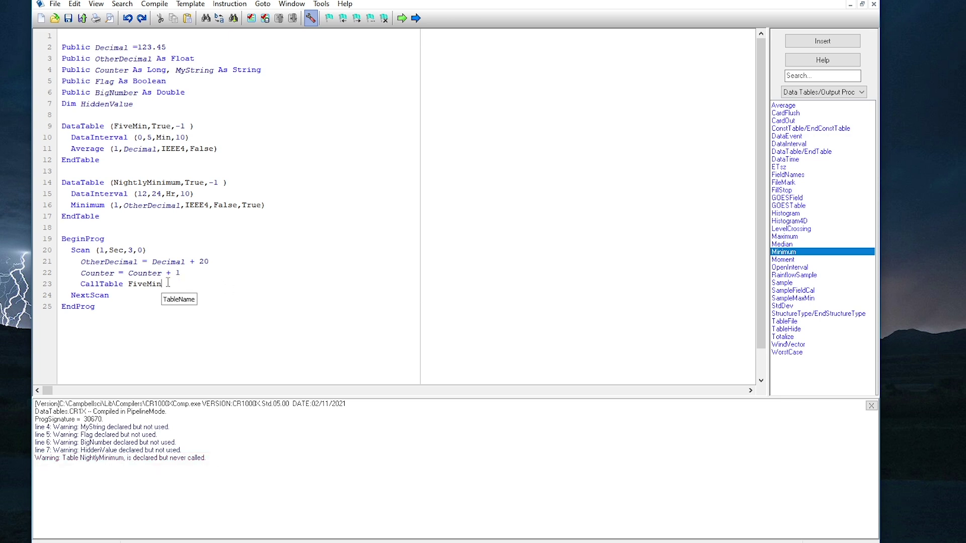
key(Return)
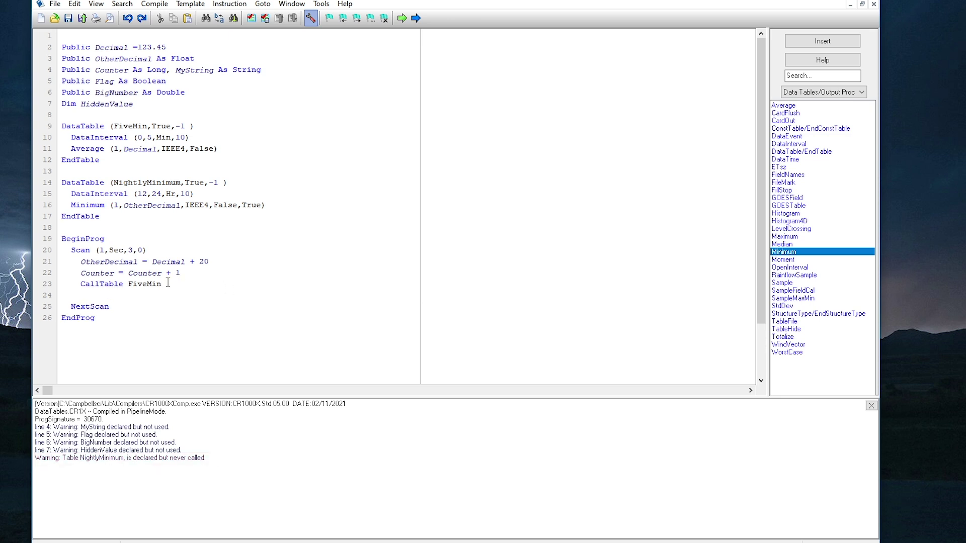
text(CallTable)
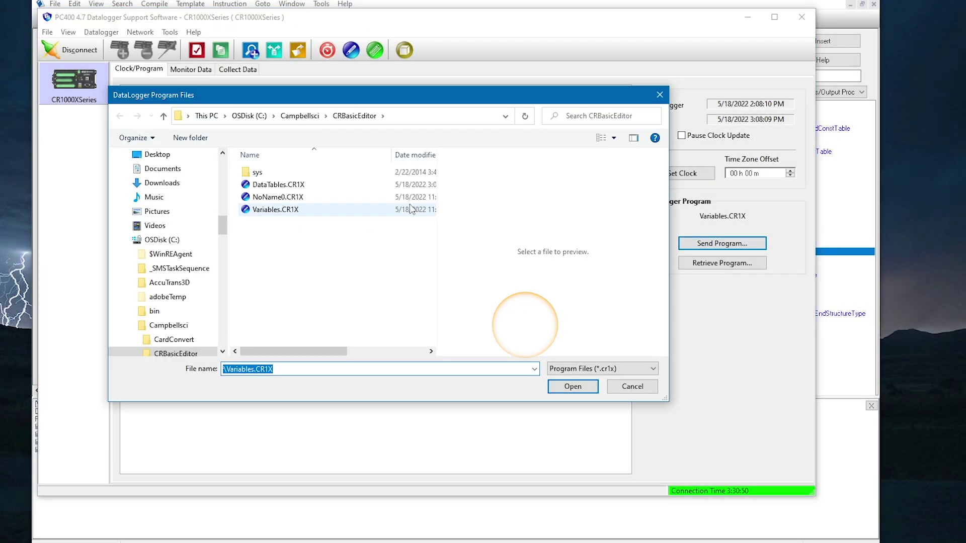
Send DataTables.CR1X to the datalogger and dismiss the success message
double_click(289, 186)
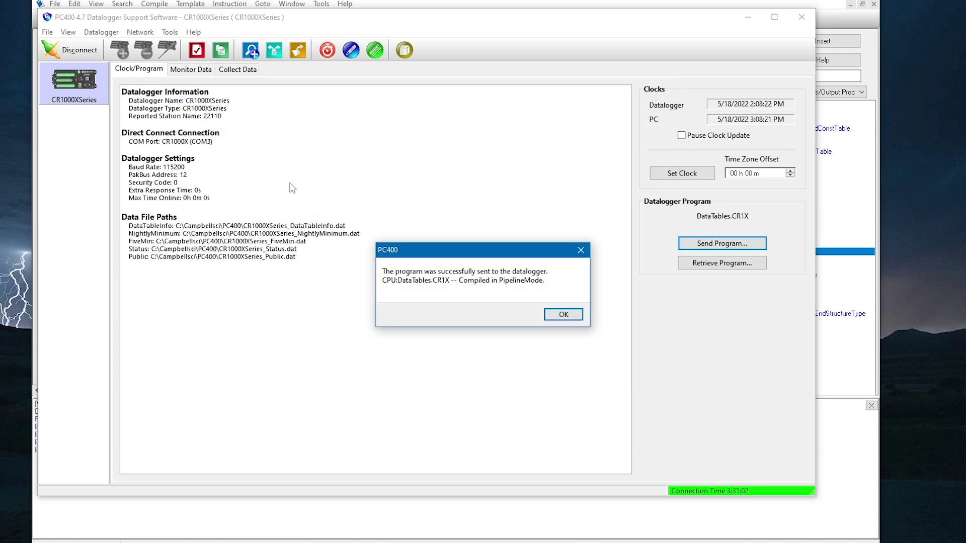
click(558, 313)
click(191, 69)
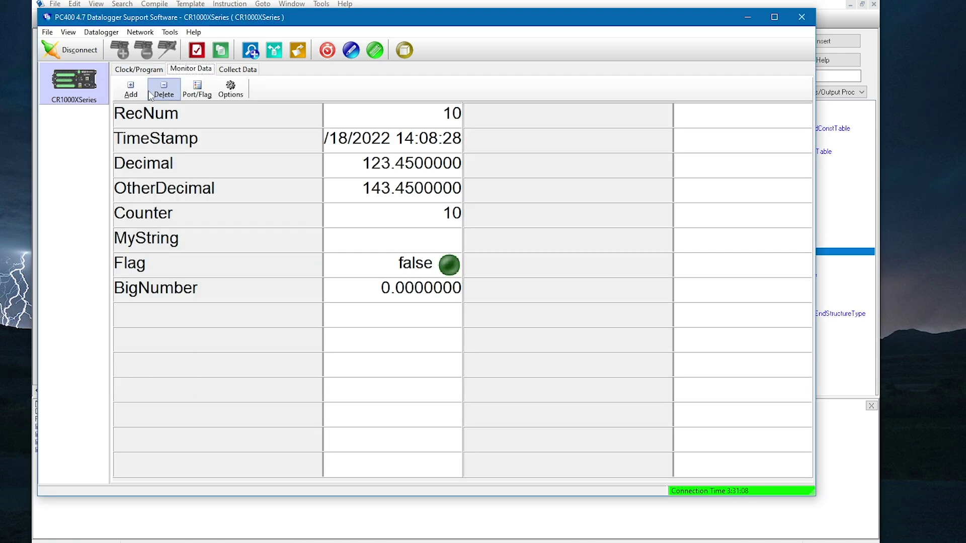
Add the FiveMin and NightlyMinimum fields to empty cells of the monitor grid
click(130, 91)
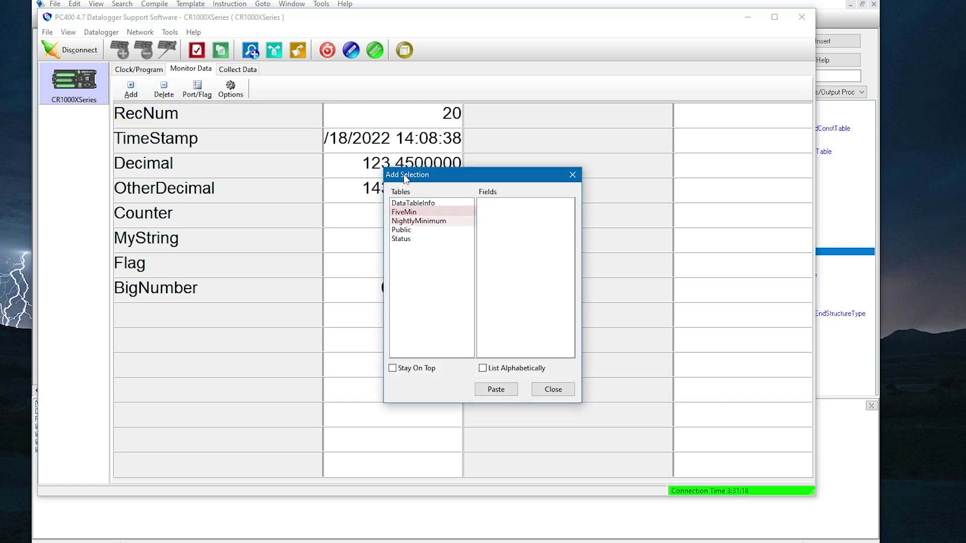
click(404, 213)
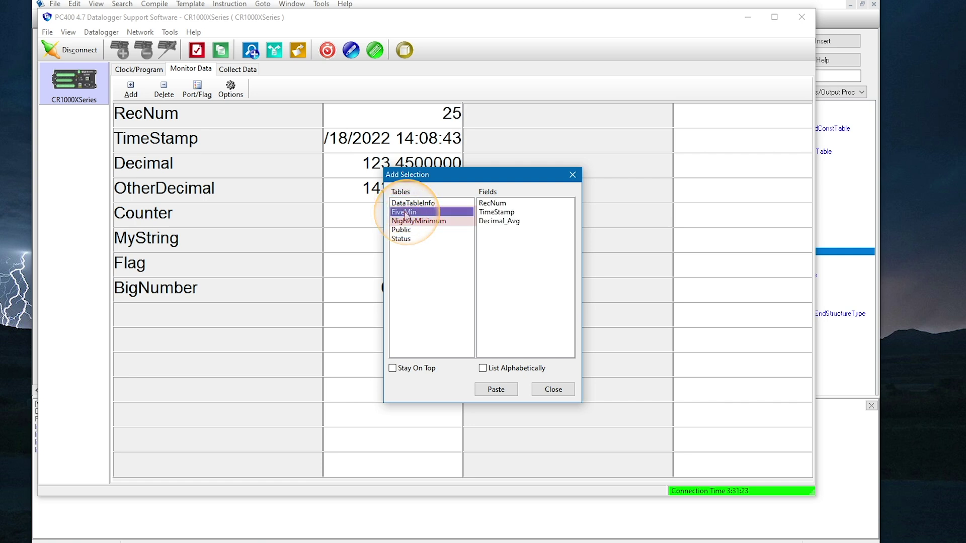
click(475, 117)
click(495, 389)
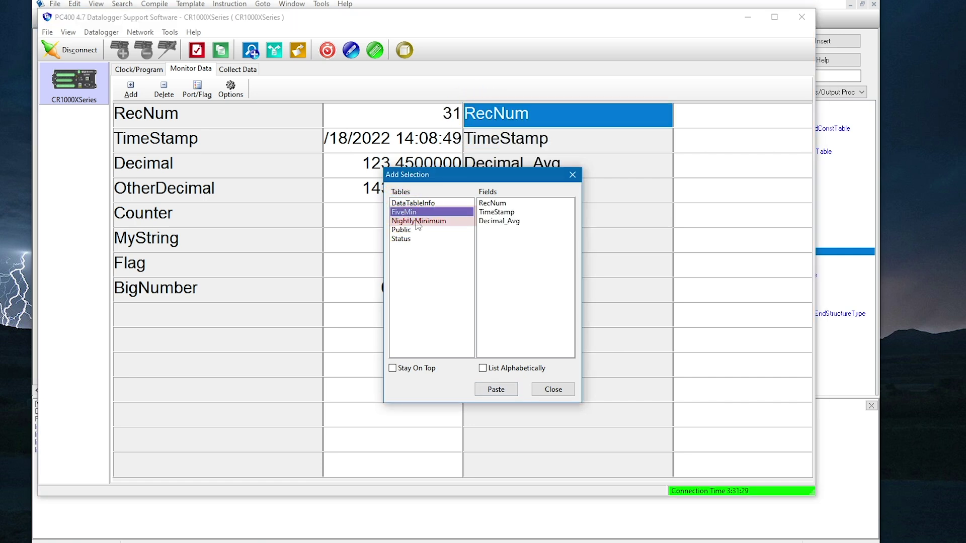
click(418, 221)
drag(436, 175, 239, 181)
click(566, 238)
click(297, 395)
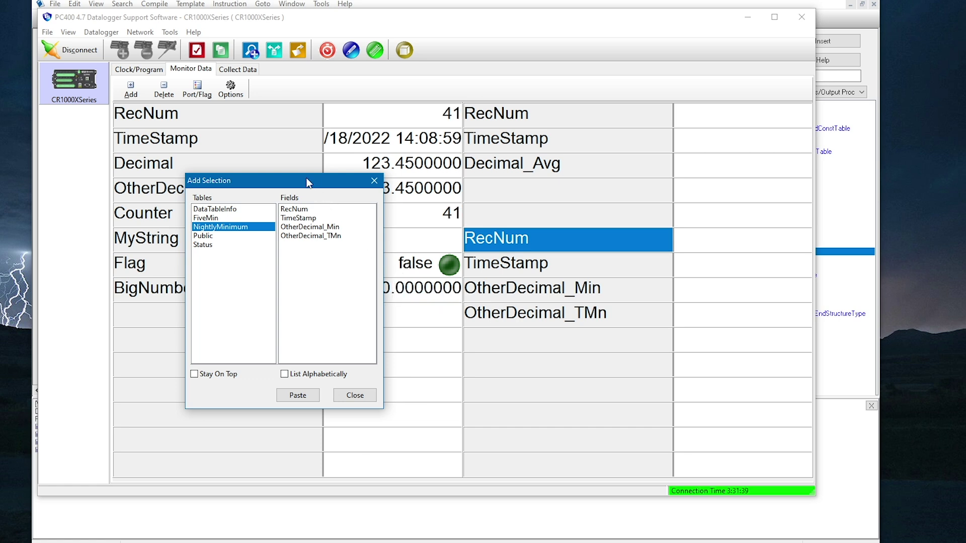
drag(308, 183, 322, 300)
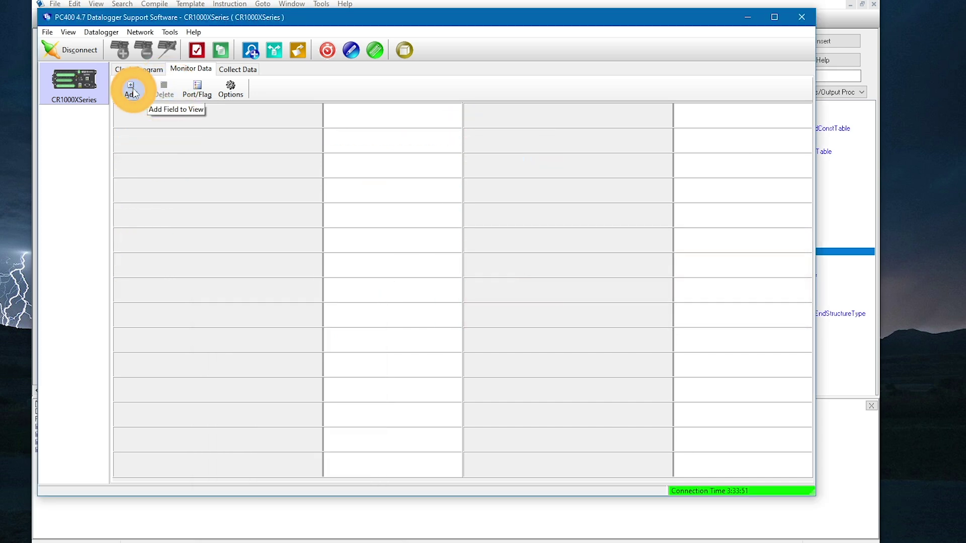
Add all DataTableInfo fields to the PC400 monitor grid
click(132, 90)
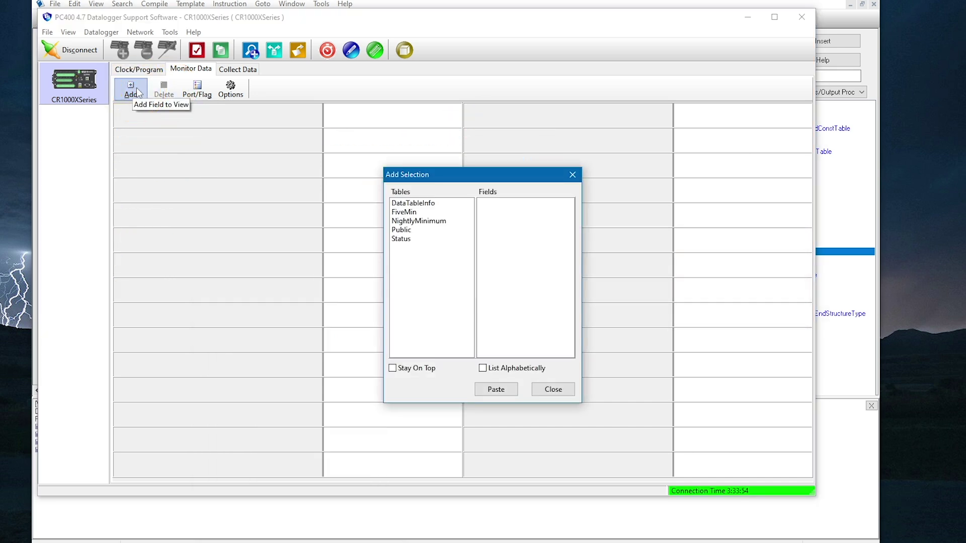
click(413, 203)
click(495, 389)
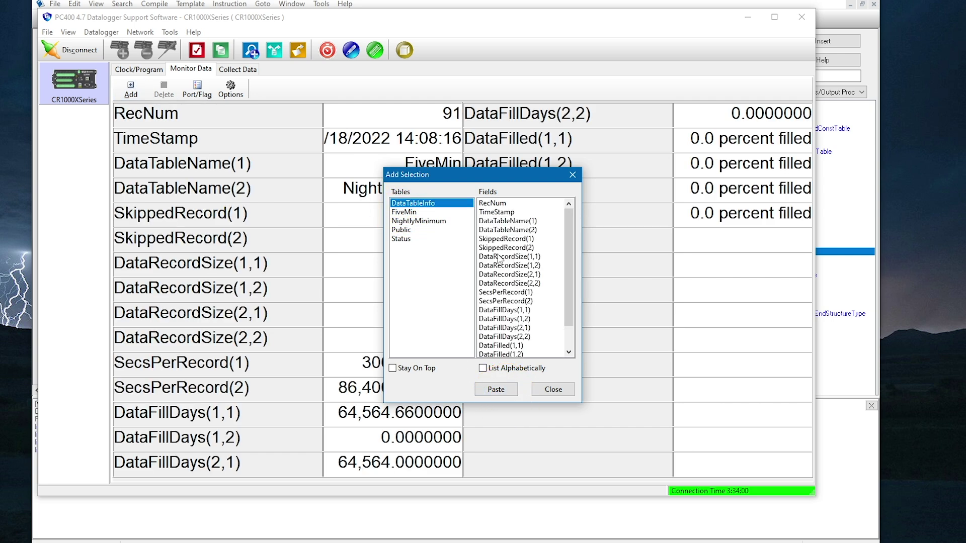
click(572, 174)
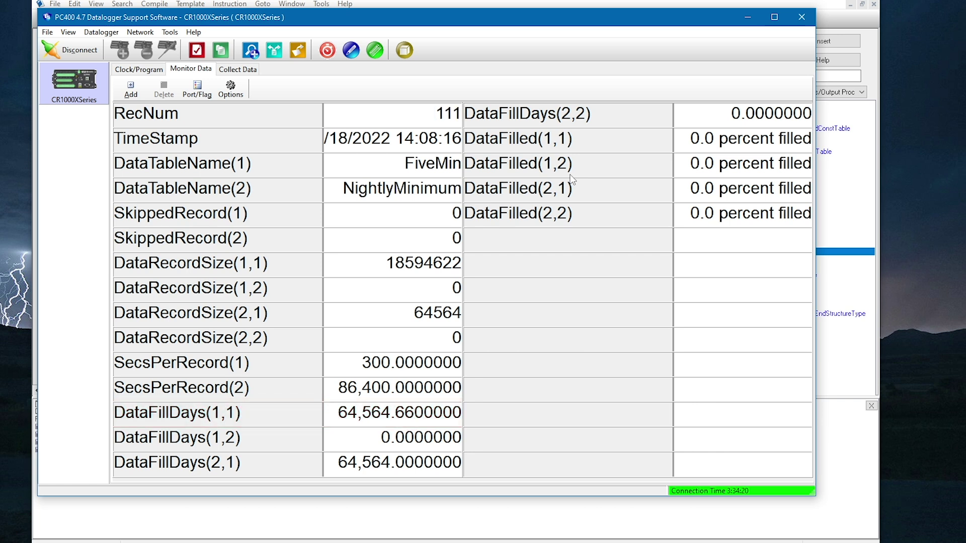
Review the DataFillDays rows for each table, then select every monitored cell
key(Down)
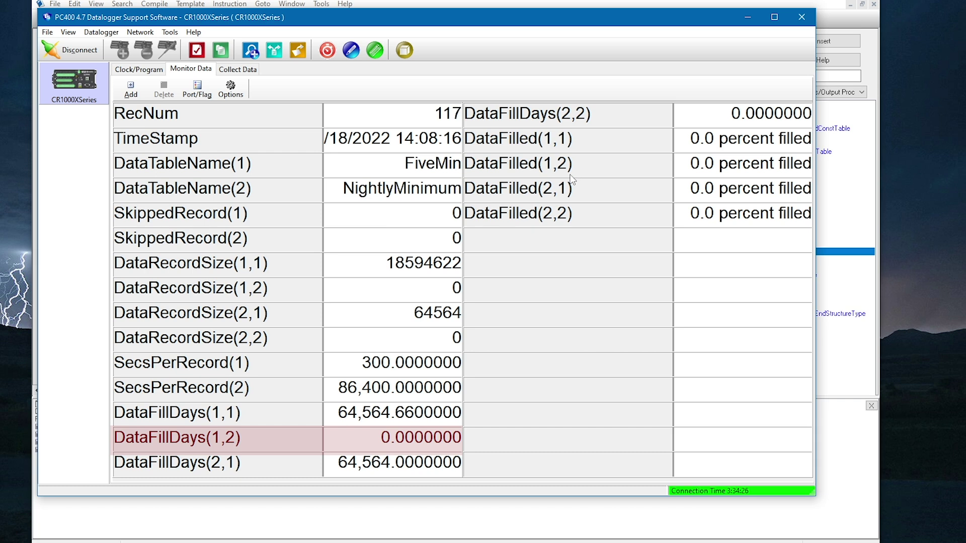
key(Down)
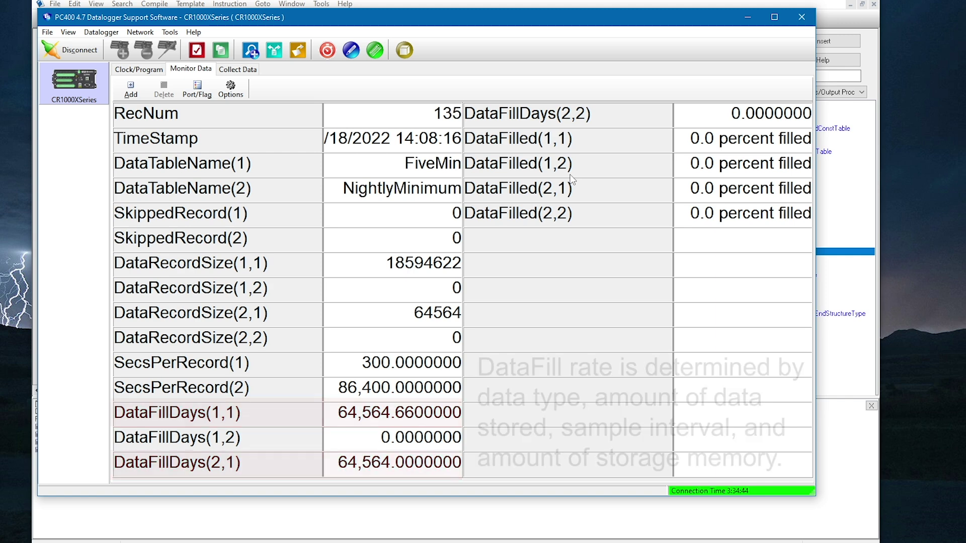
click(173, 113)
key(ctrl+a)
Delete the selected cells and add FiveMin's RecNum, TimeStamp and Decimal_Avg fields to the grid
click(164, 89)
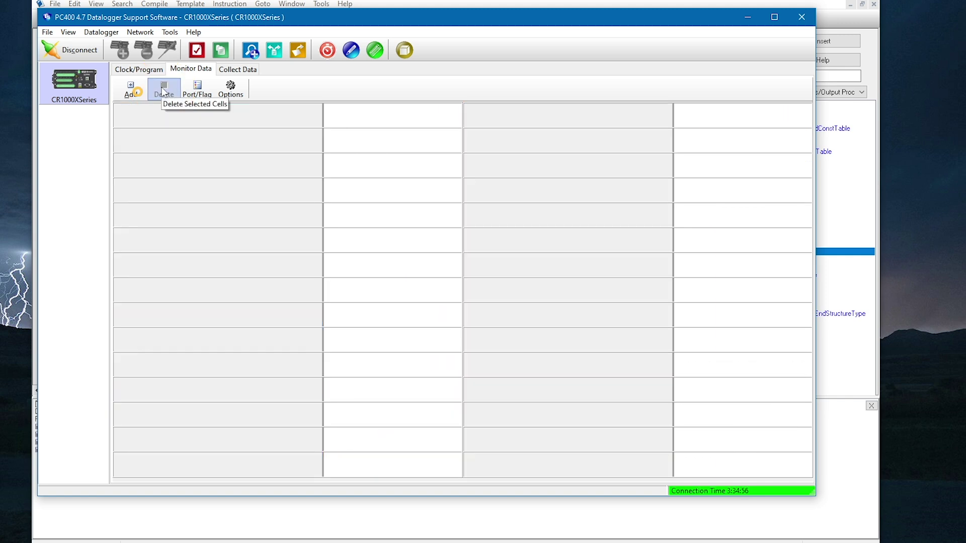
click(131, 89)
click(405, 202)
click(496, 390)
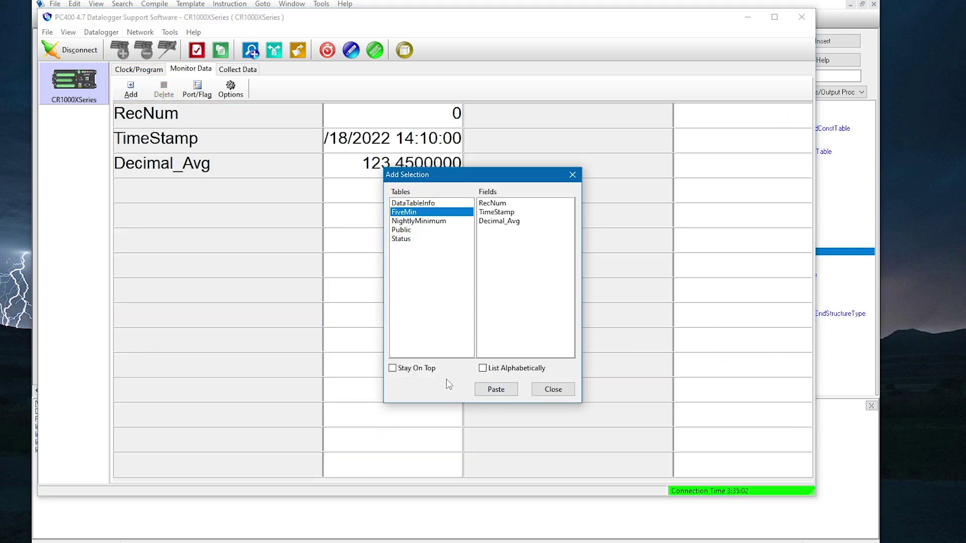
click(572, 175)
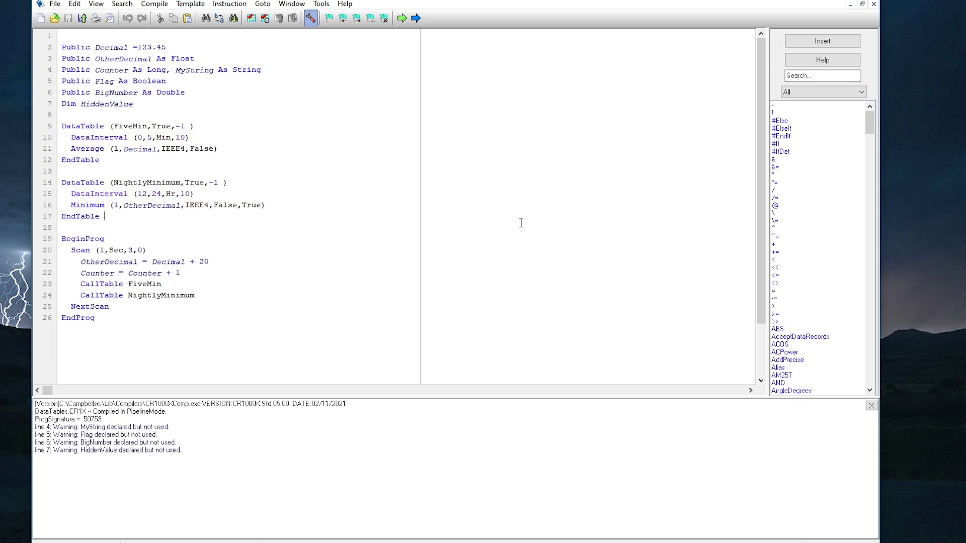
Switch the instruction category filter from All to Data Tables/Output Processing
click(861, 92)
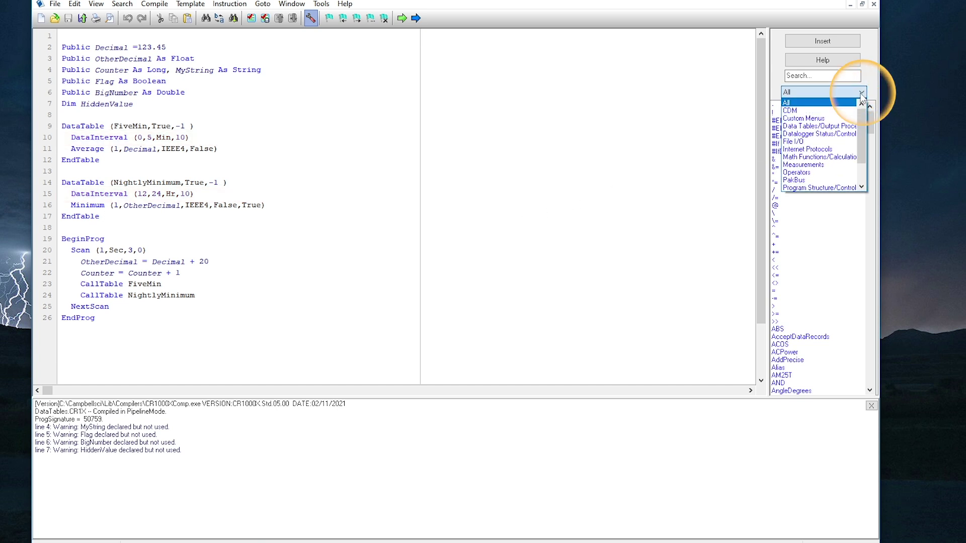
click(837, 126)
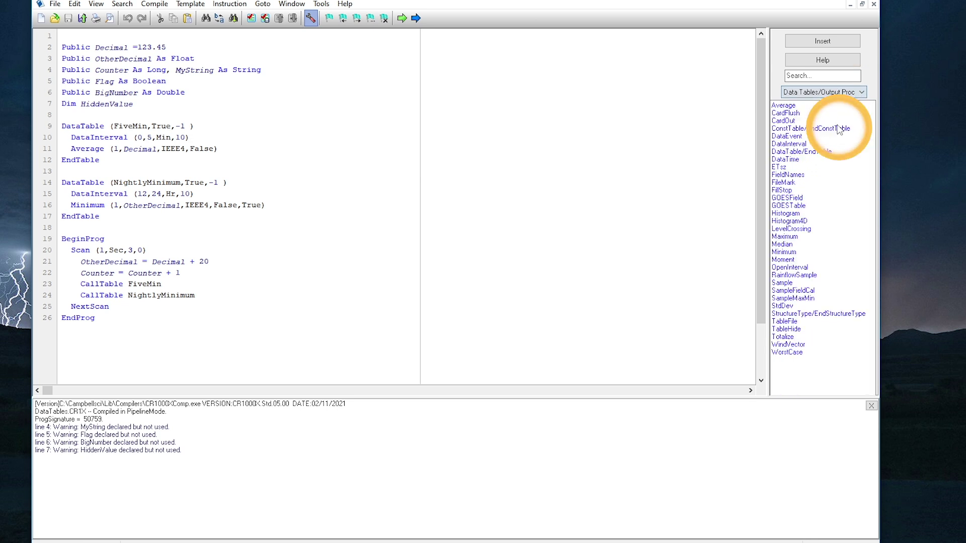